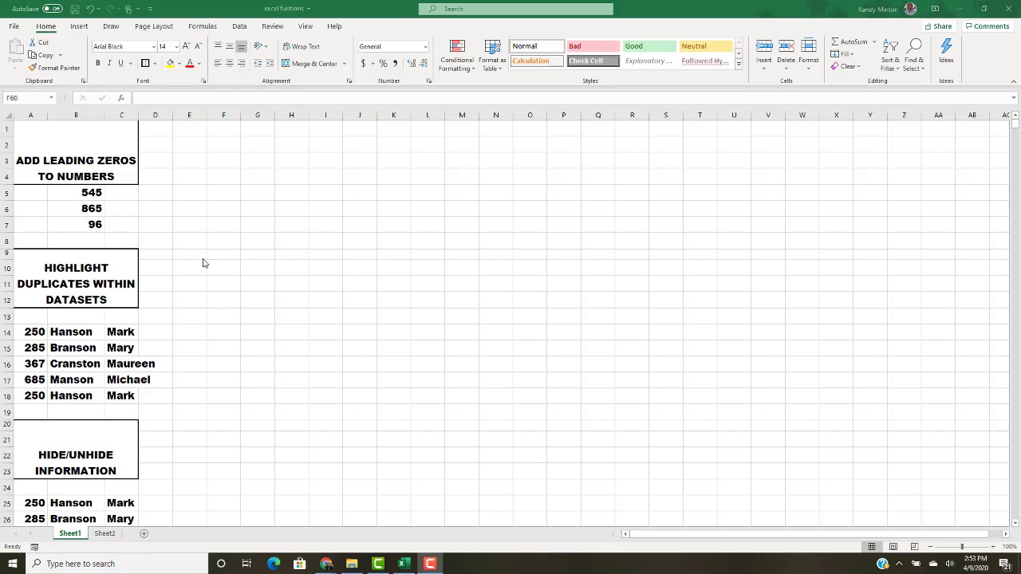
Try to enter 0545 in cell B5 to give the number a leading zero.
click(96, 196)
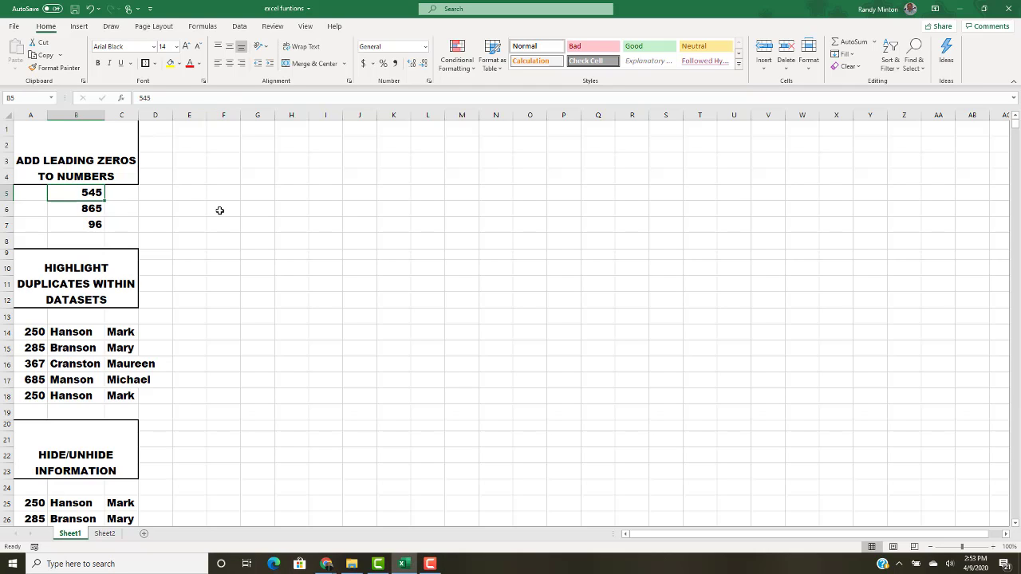
text(0545)
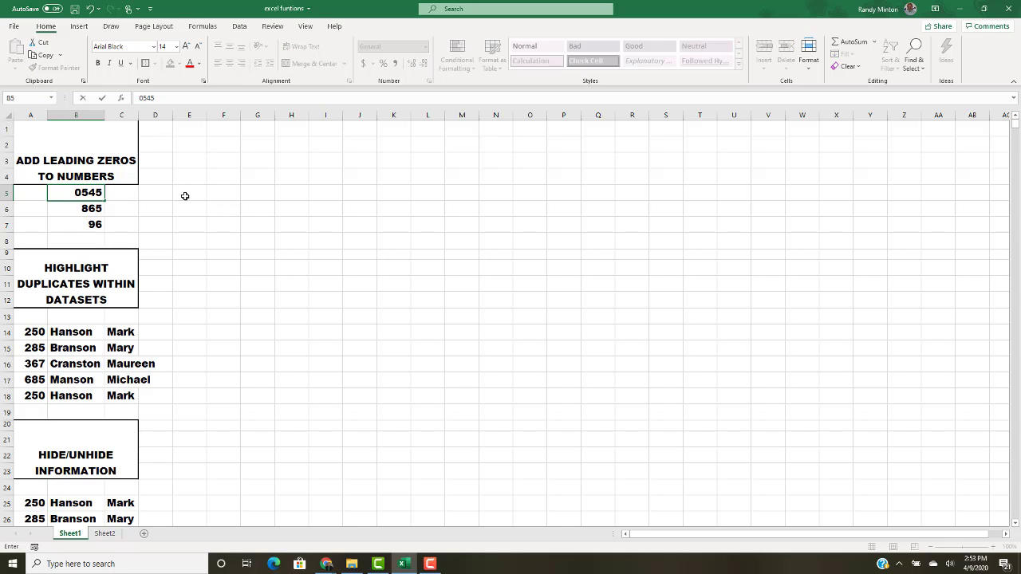
key(Return)
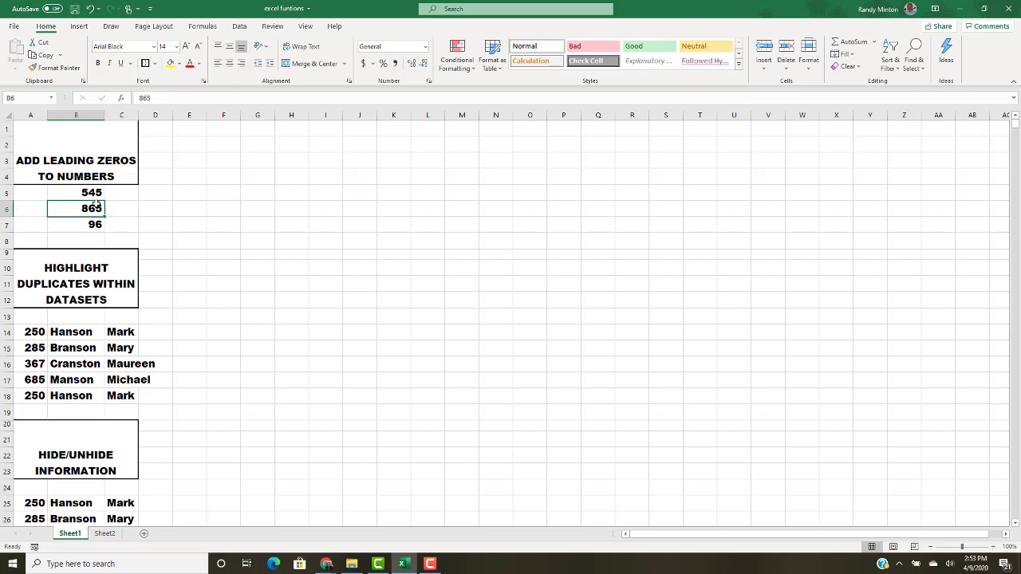
Apply the custom number format 0000 to the numbers in cells B5:B7.
drag(90, 195, 91, 218)
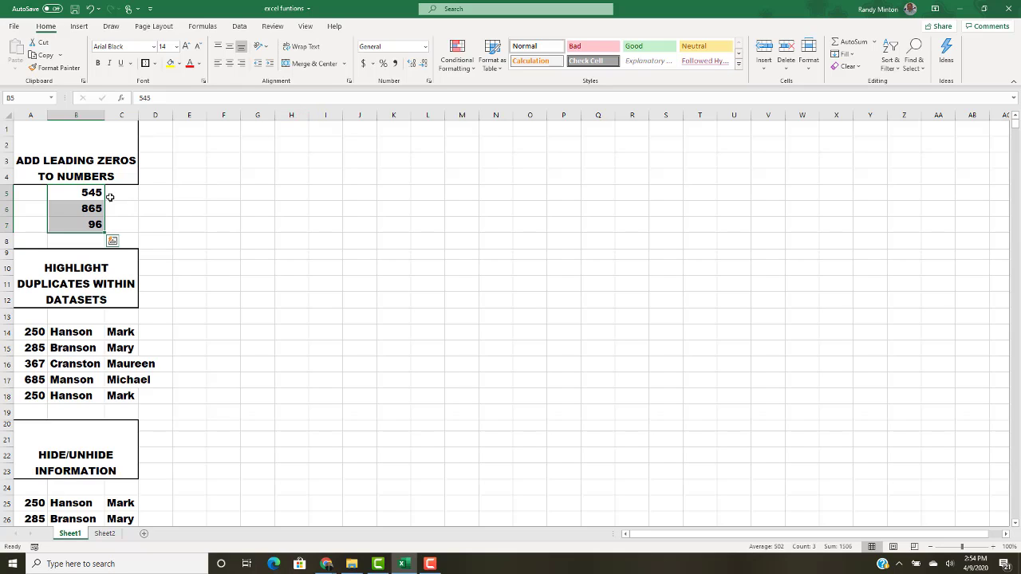
drag(88, 194, 85, 224)
click(430, 81)
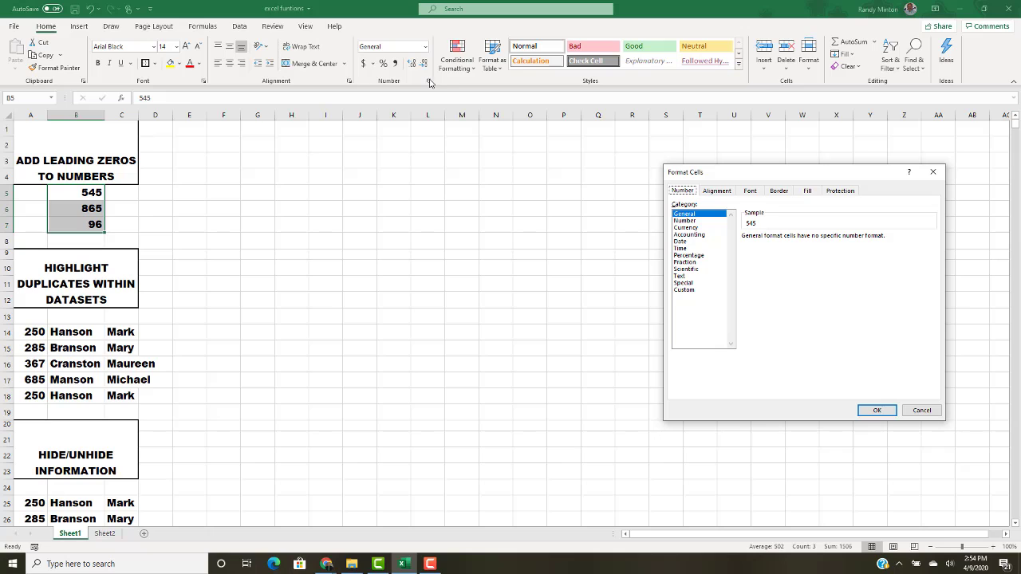
click(684, 290)
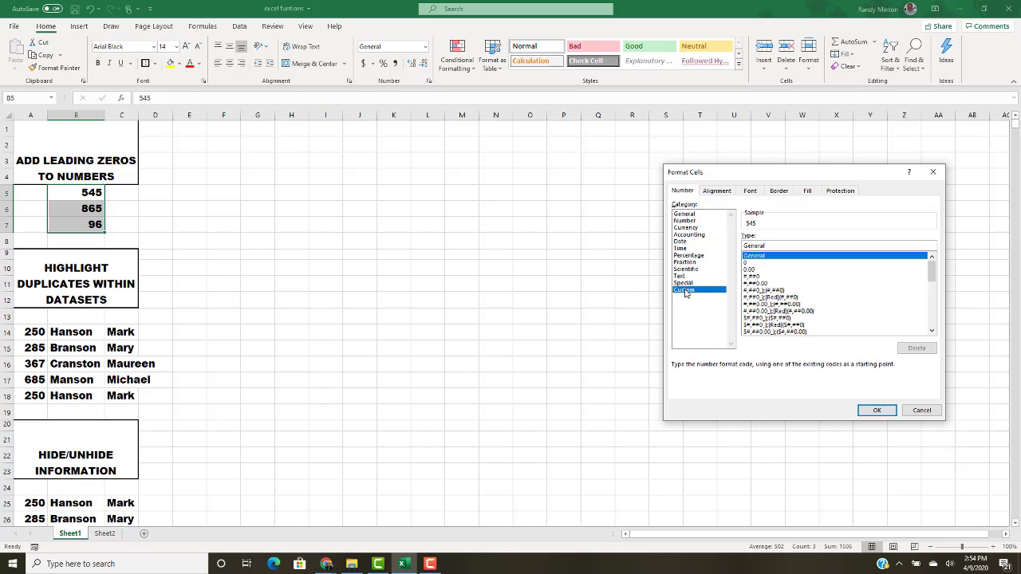
click(747, 264)
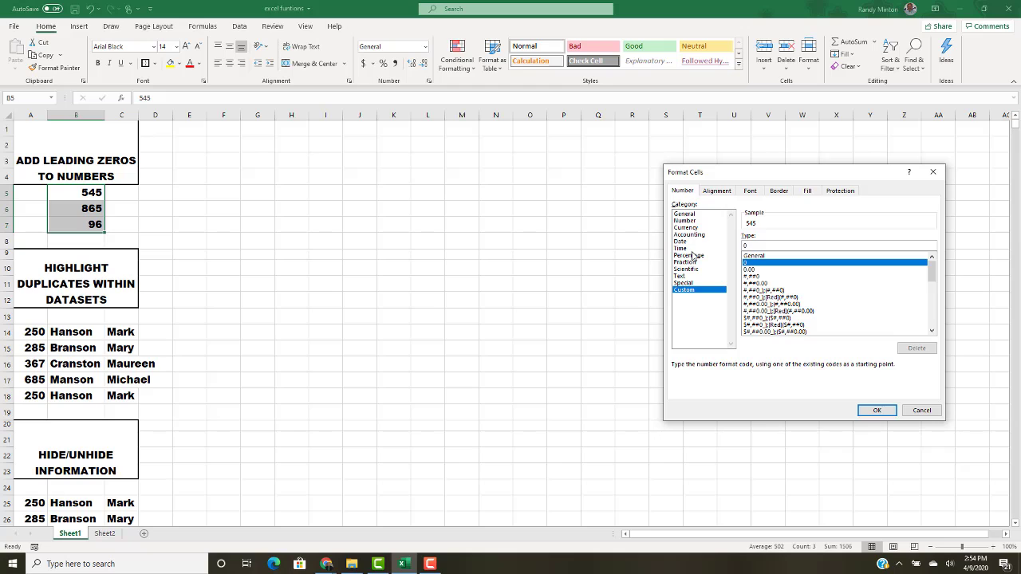
text(000)
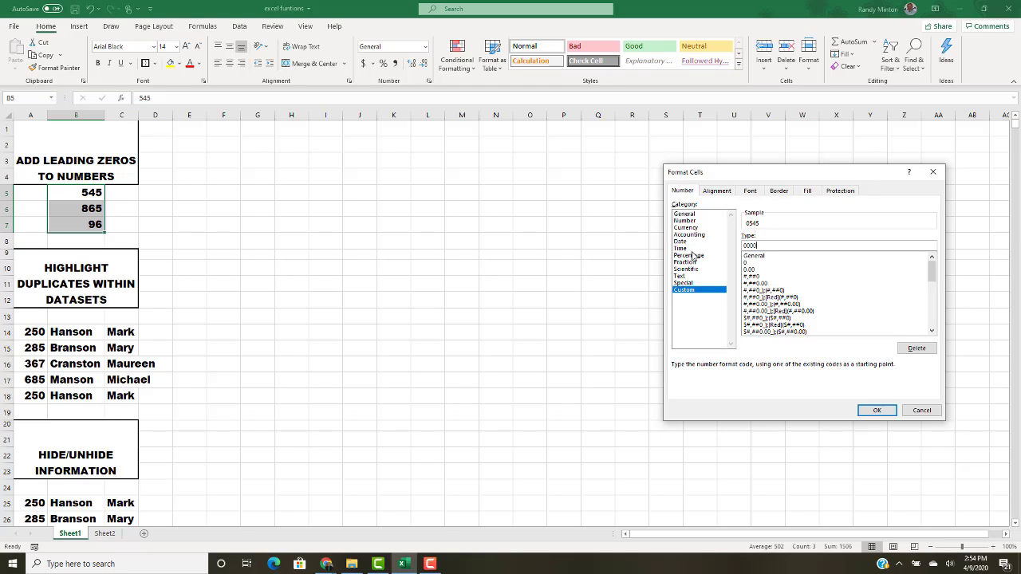
click(877, 410)
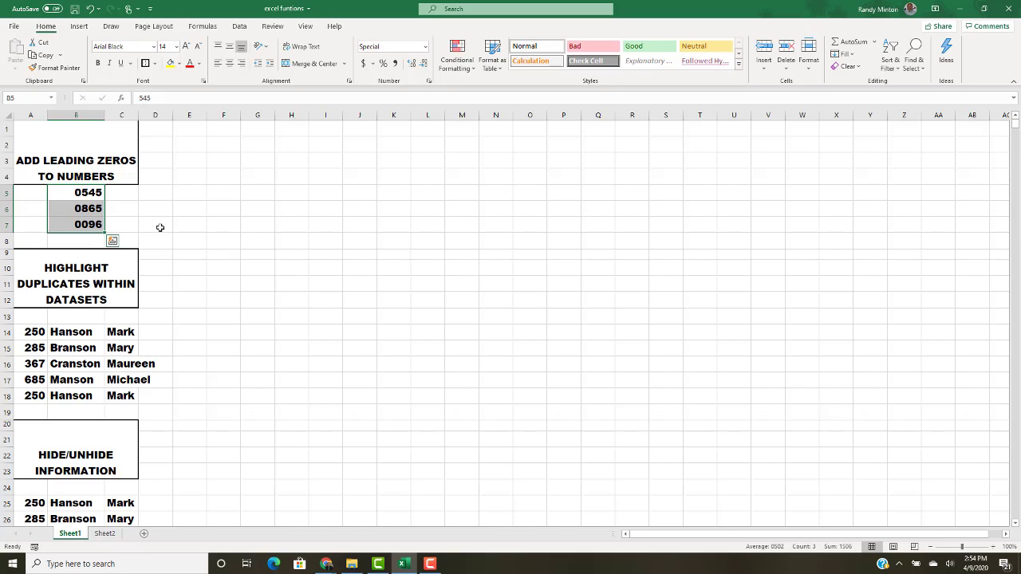
click(189, 260)
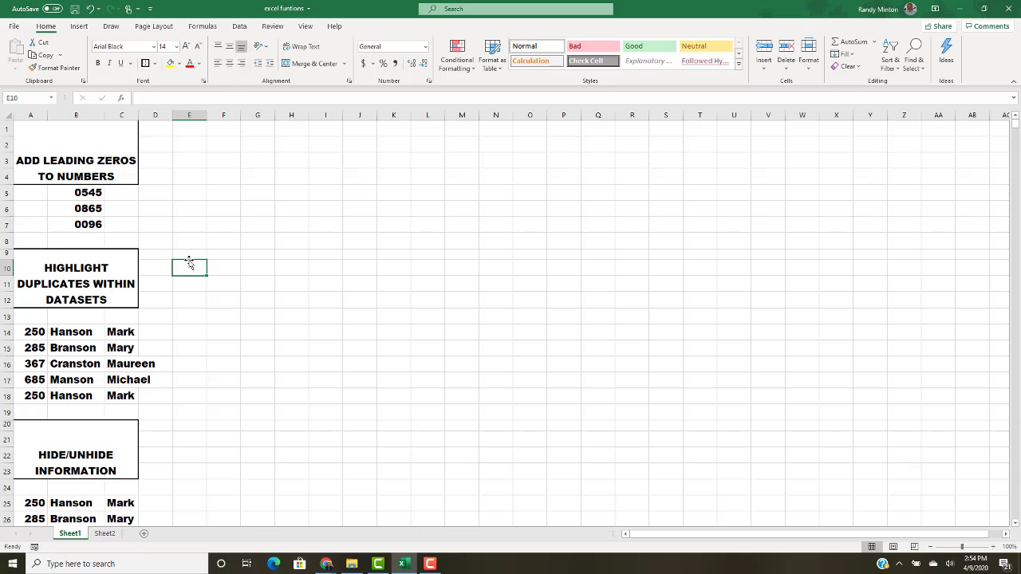
Highlight the duplicate values in cells A14:A18 with conditional formatting, using Green Fill with Dark Green Text.
scroll(189, 263, down, 2)
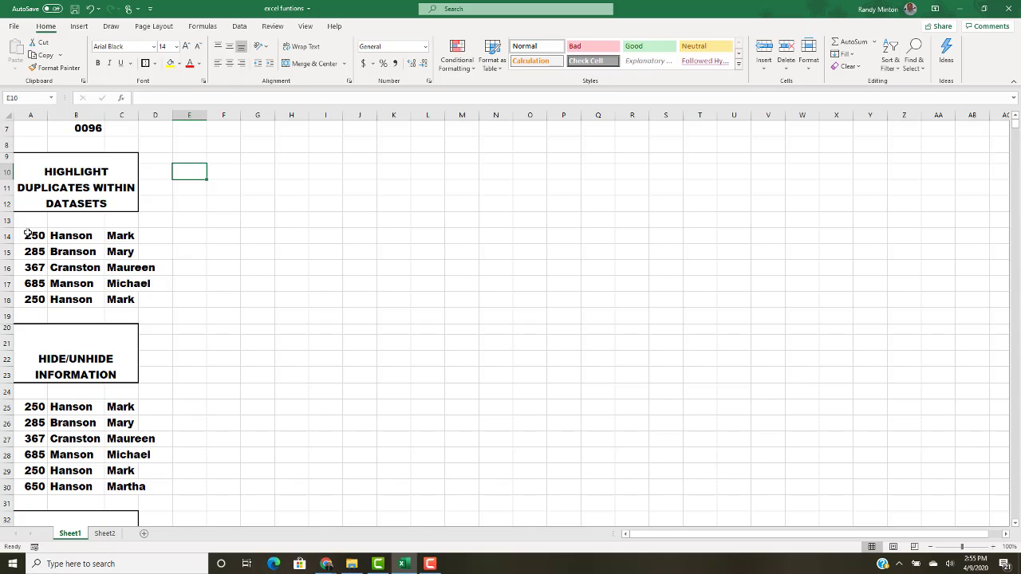
drag(27, 233, 26, 295)
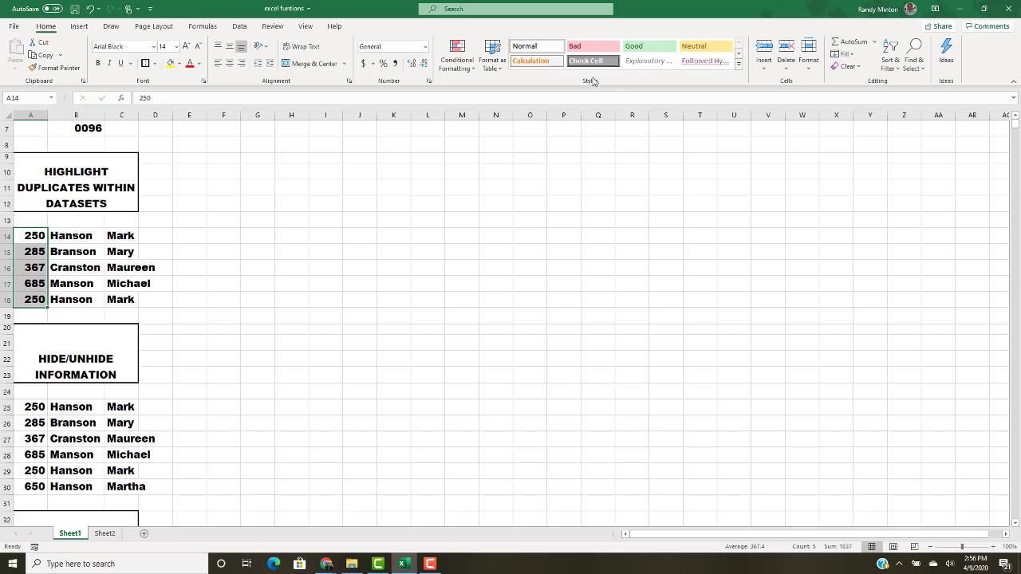
click(474, 69)
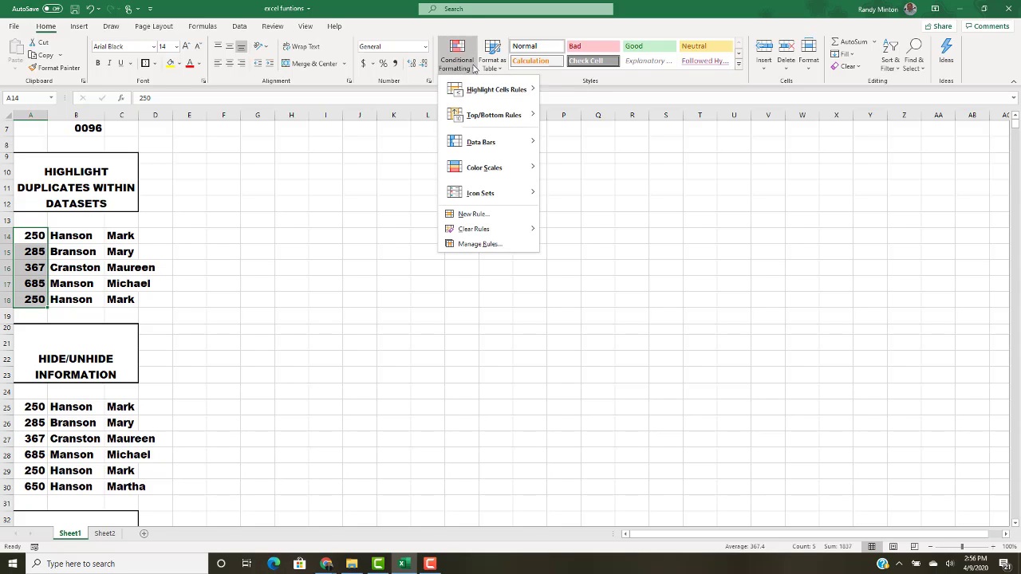
mouse_move(477, 90)
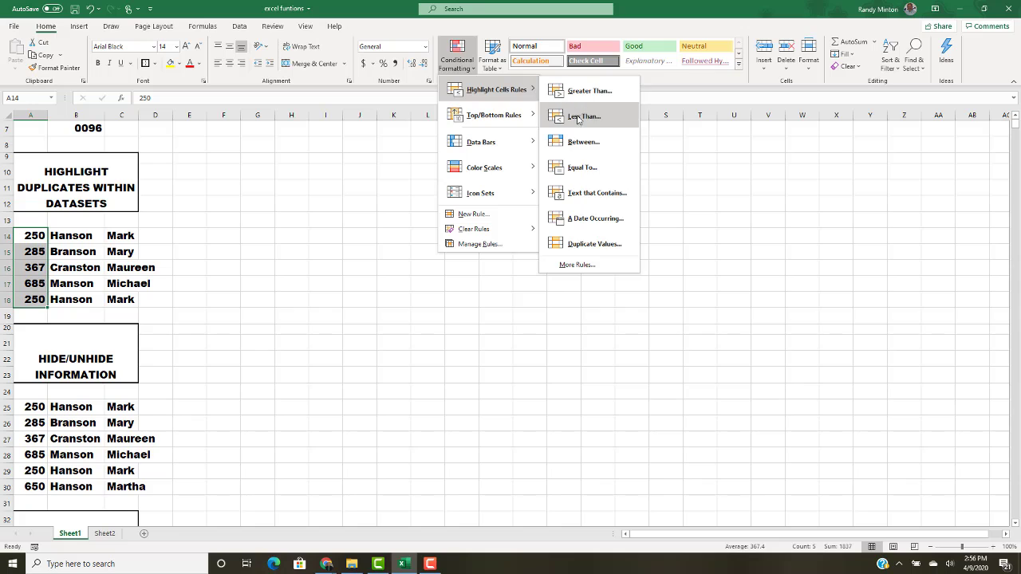
click(579, 245)
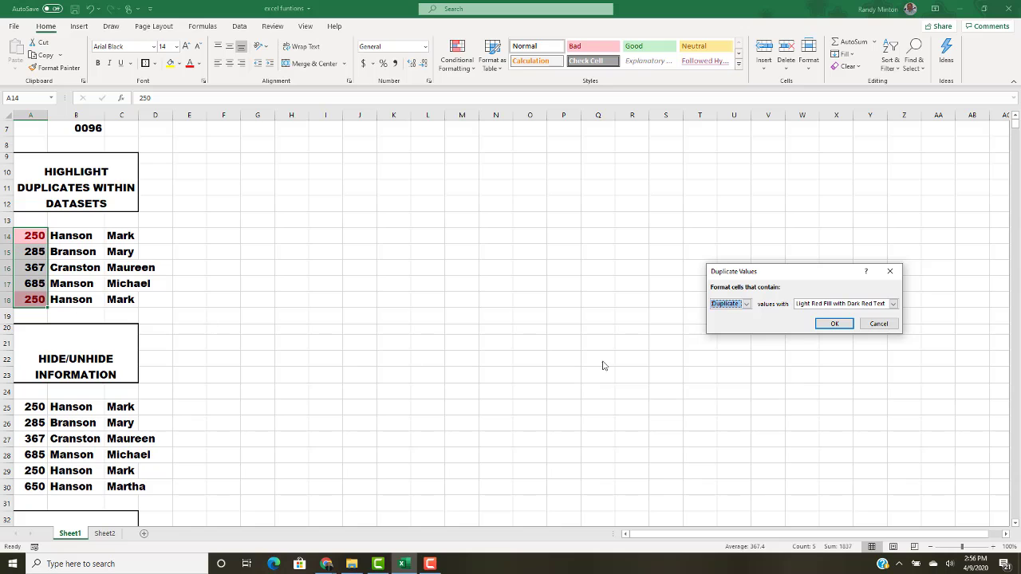
click(894, 304)
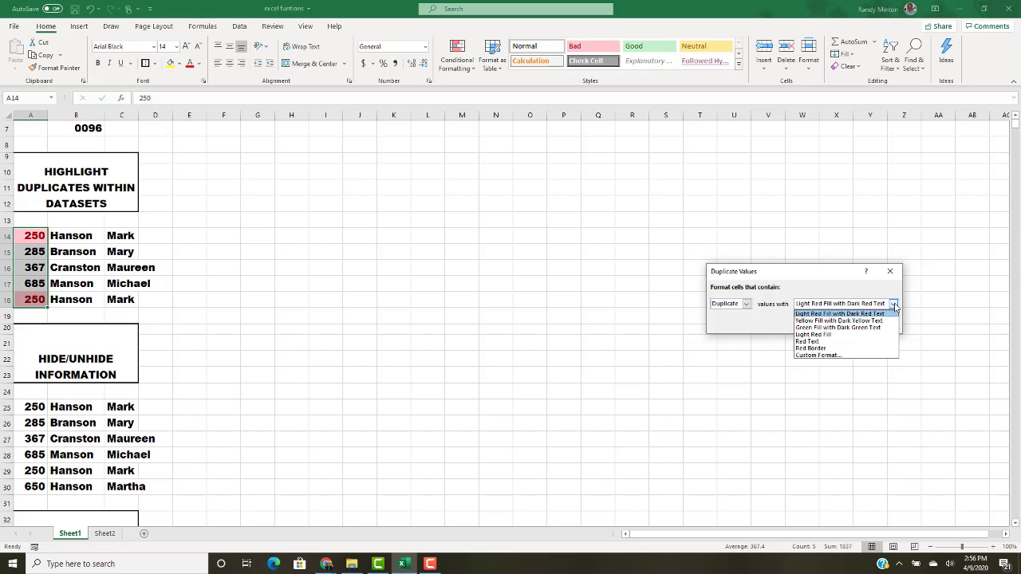
click(889, 321)
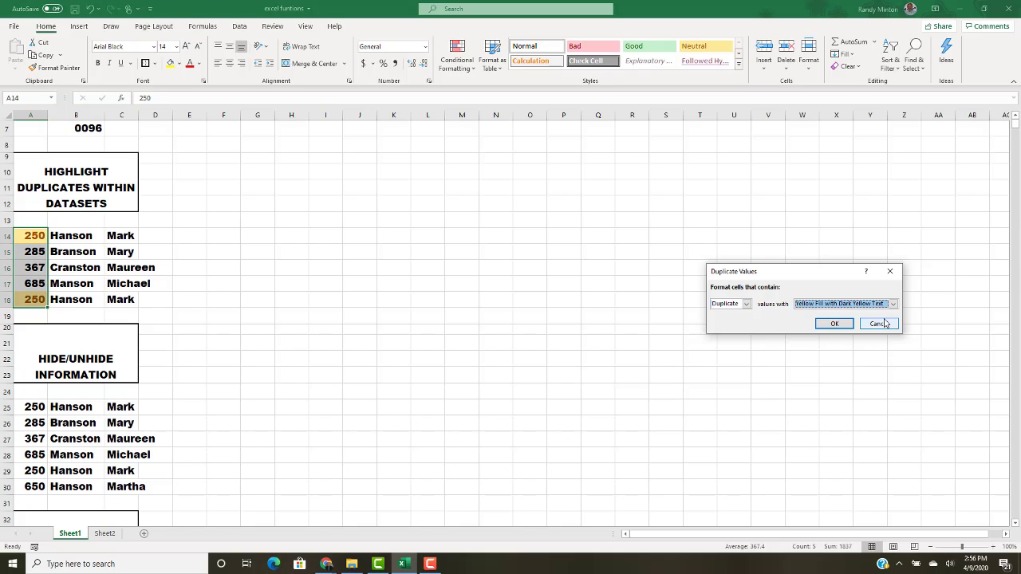
click(893, 304)
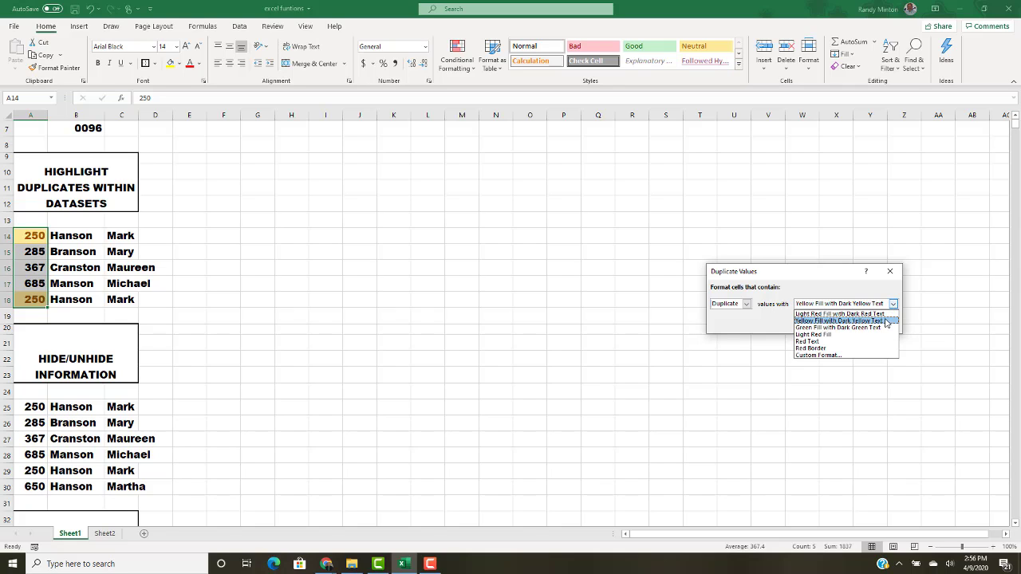
click(880, 328)
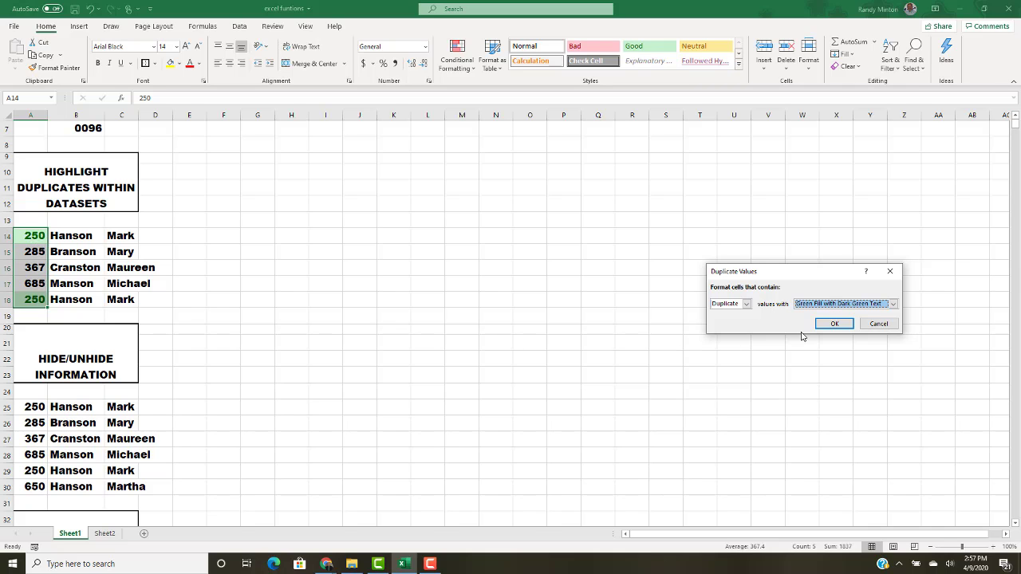
click(835, 326)
Hide rows 25 to 30 in the hide/unhide section, and bring them back.
scroll(296, 312, down, 3)
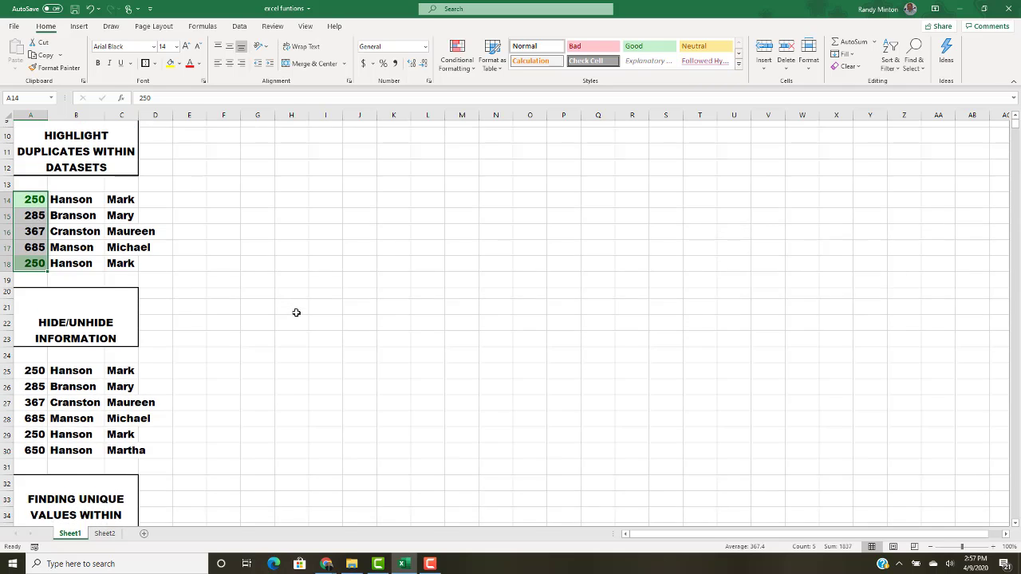
scroll(296, 311, down, 1)
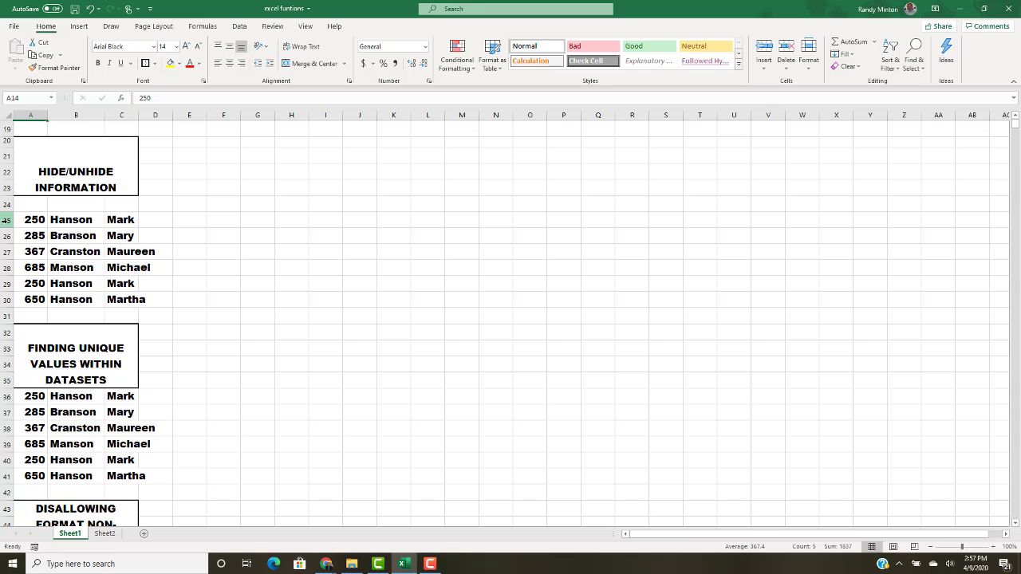
drag(5, 220, 5, 300)
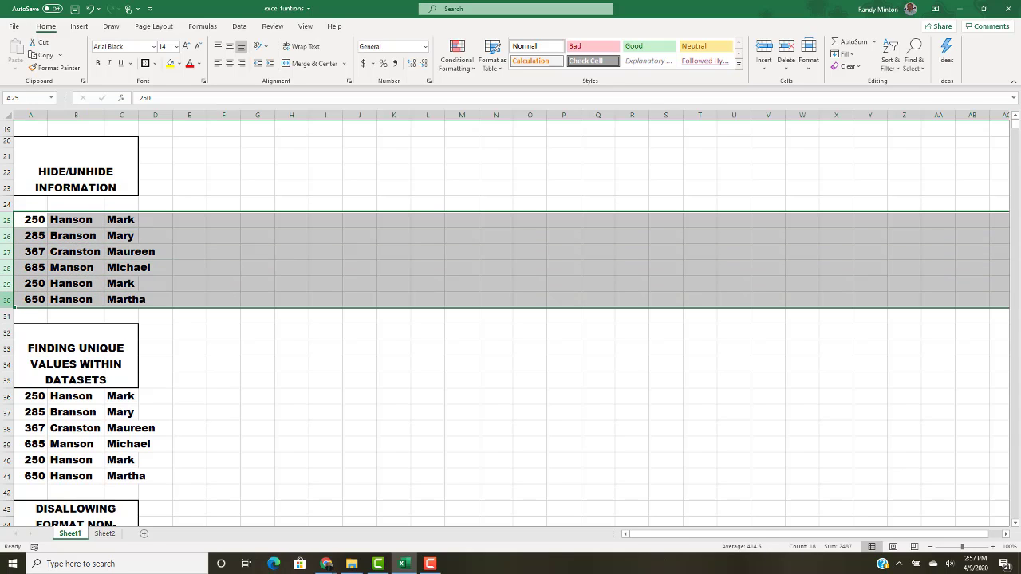
right_click(102, 254)
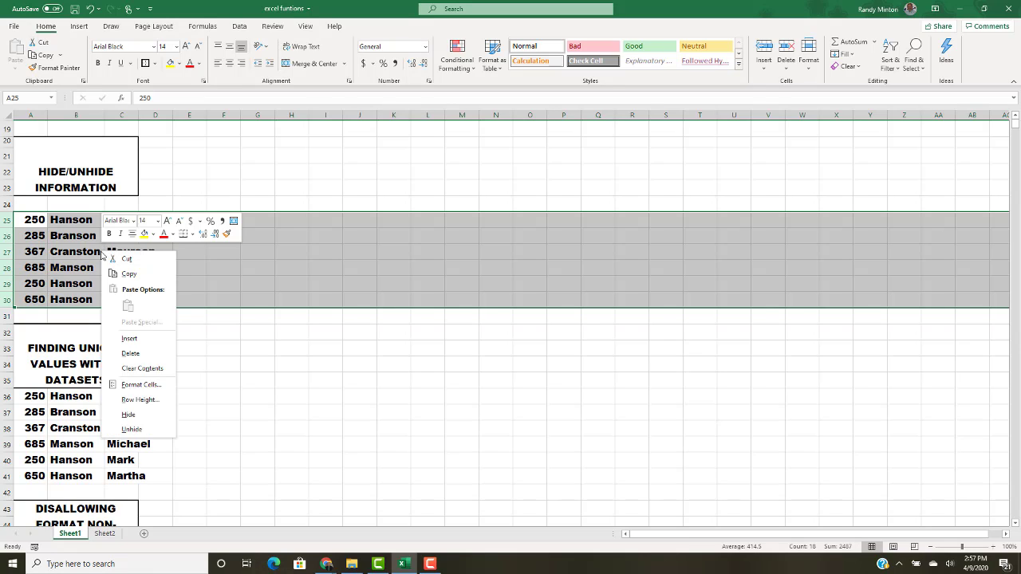
click(131, 429)
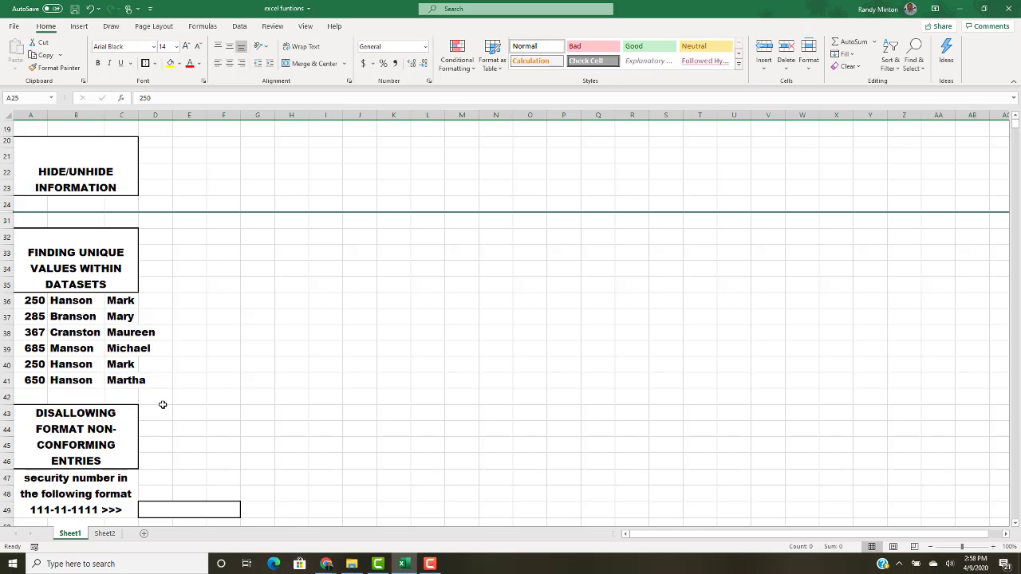
key(ctrl+shift+9)
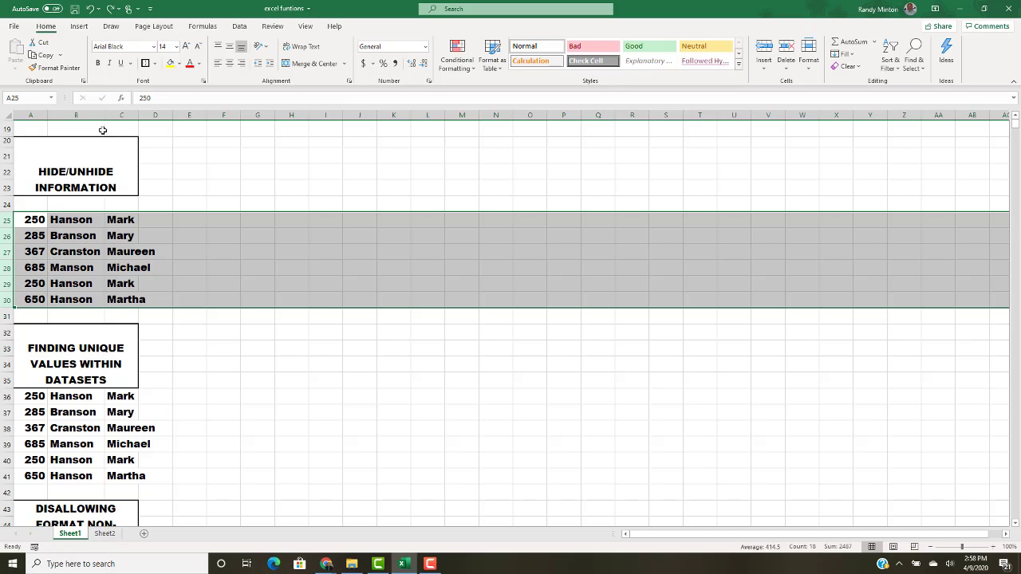
Hide rows 25 to 30 again, and unhide them by way of the adjacent rows 24 and 31.
right_click(162, 255)
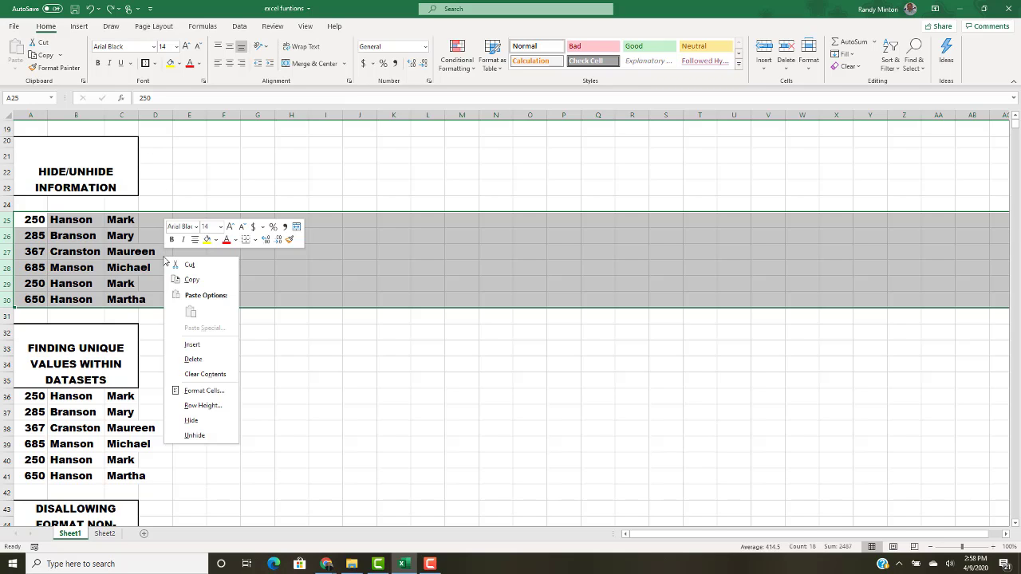
click(191, 421)
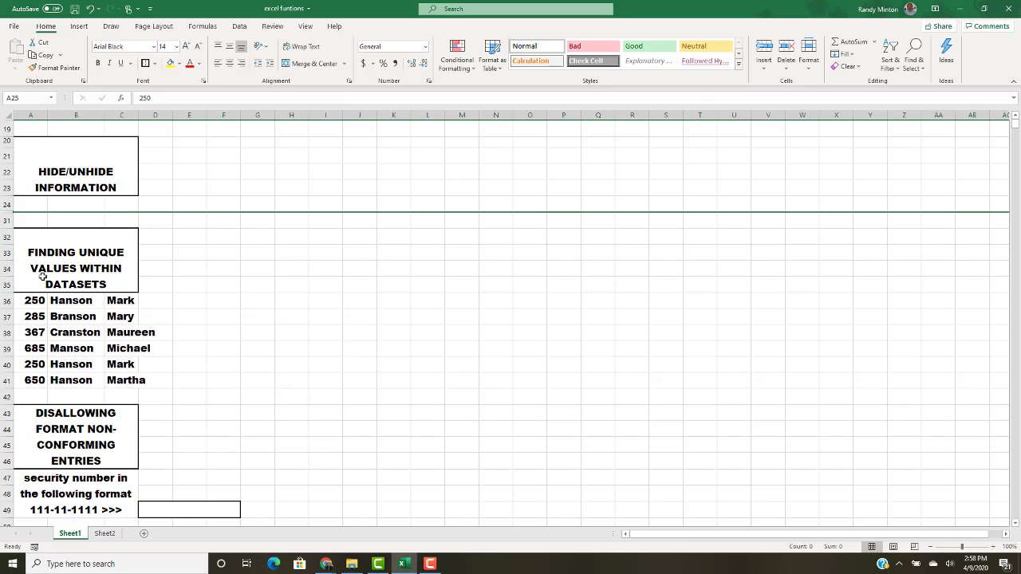
click(7, 204)
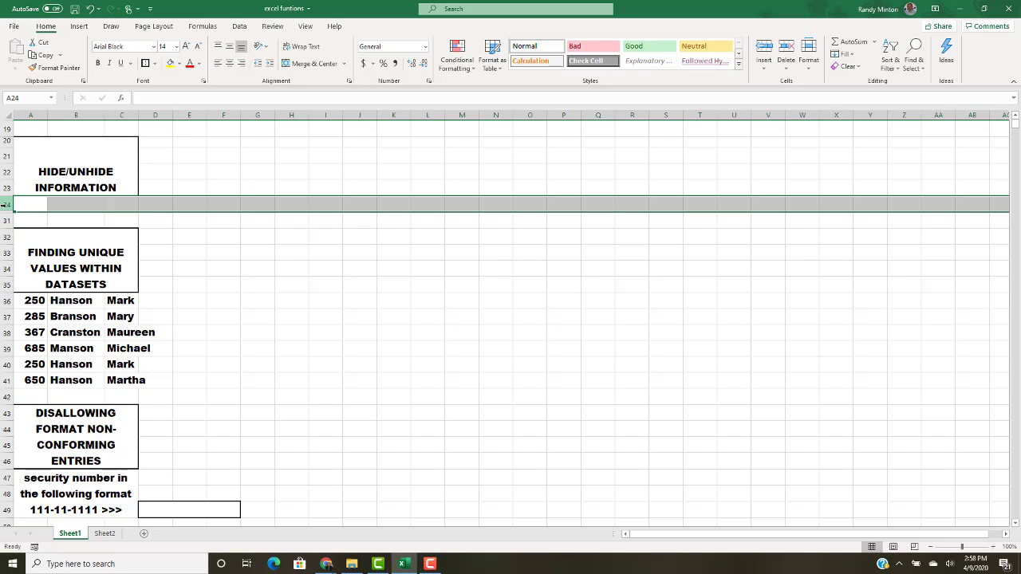
drag(4, 205, 4, 217)
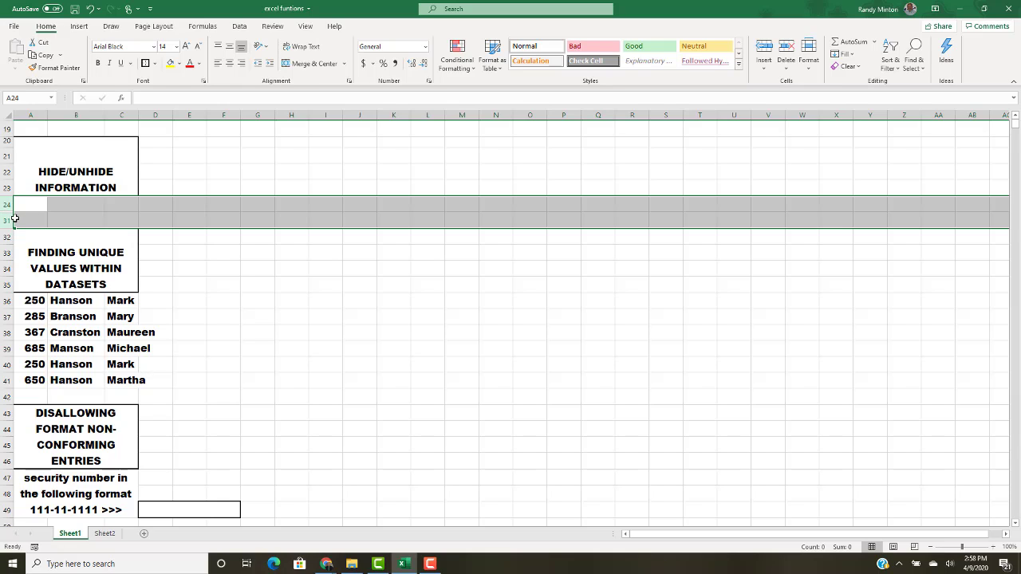
right_click(62, 213)
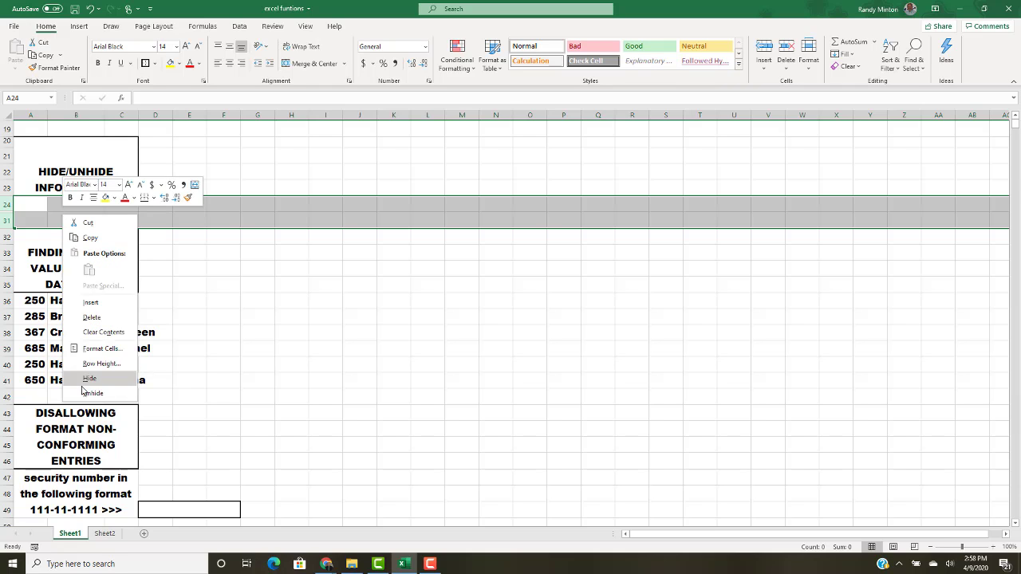
click(88, 394)
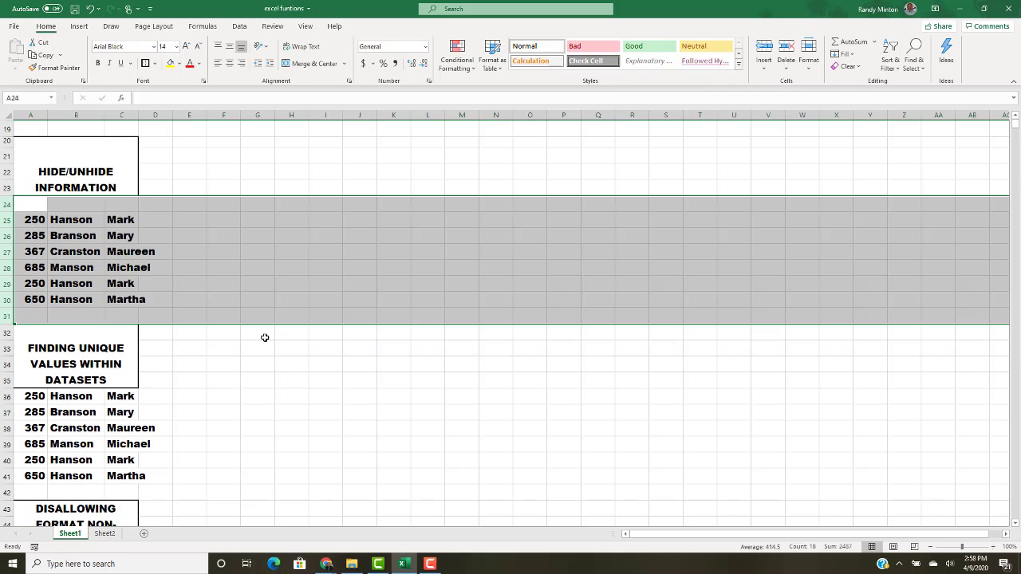
click(264, 339)
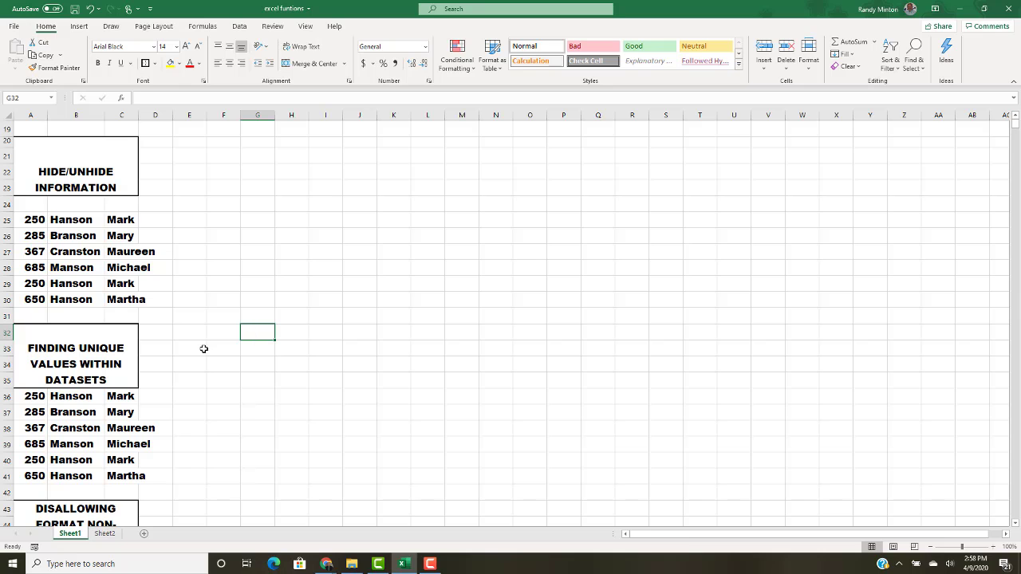
Highlight the unique values in cells A36:A41 with conditional formatting, using Red Text.
scroll(201, 347, down, 4)
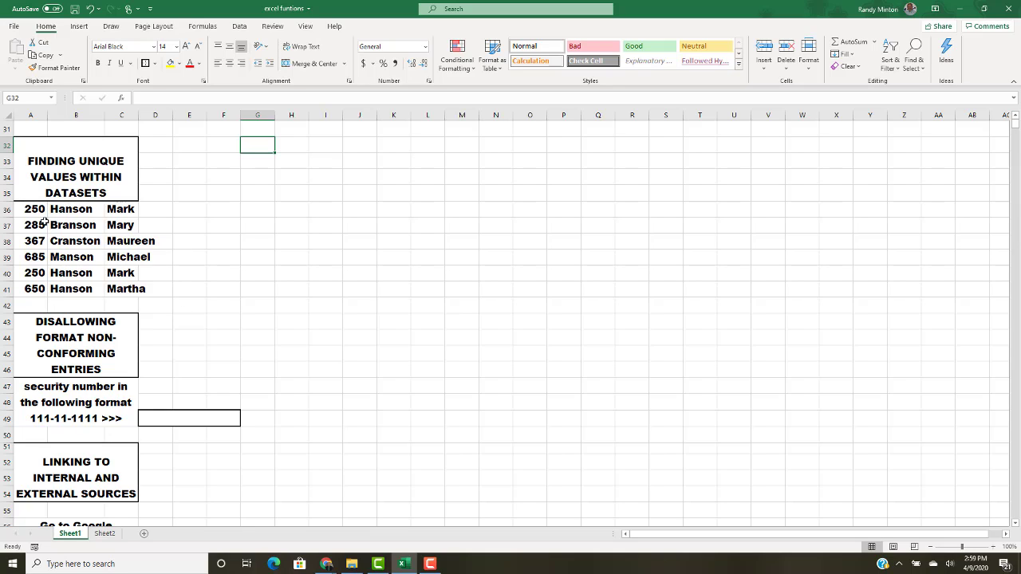
drag(32, 209, 33, 284)
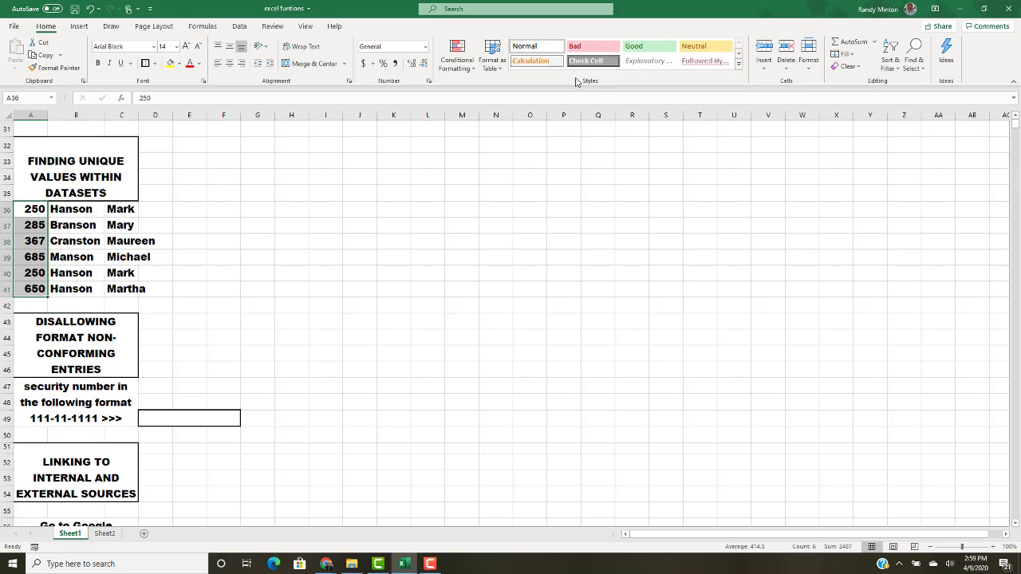
click(474, 69)
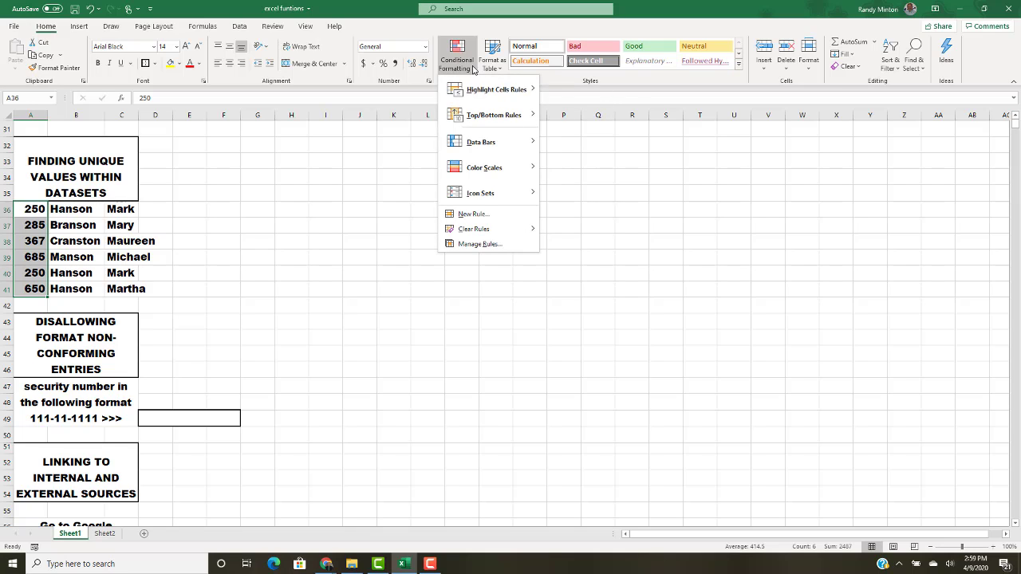
mouse_move(491, 90)
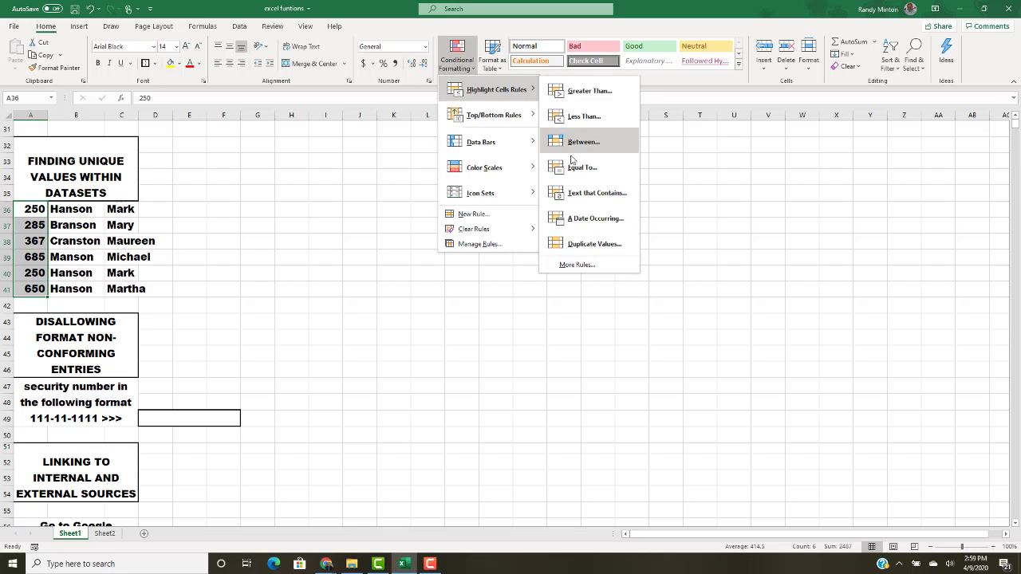
click(577, 243)
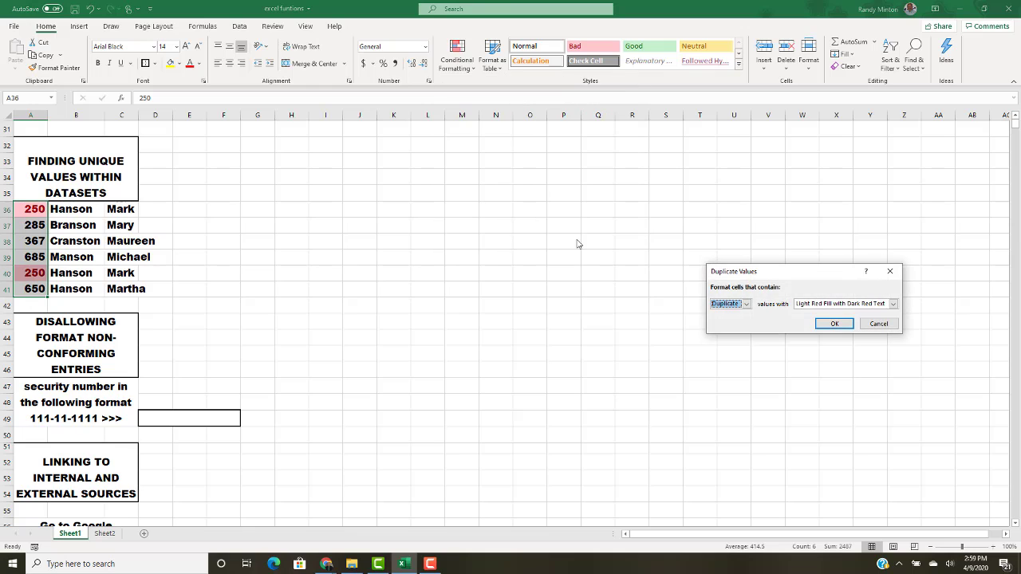
click(747, 305)
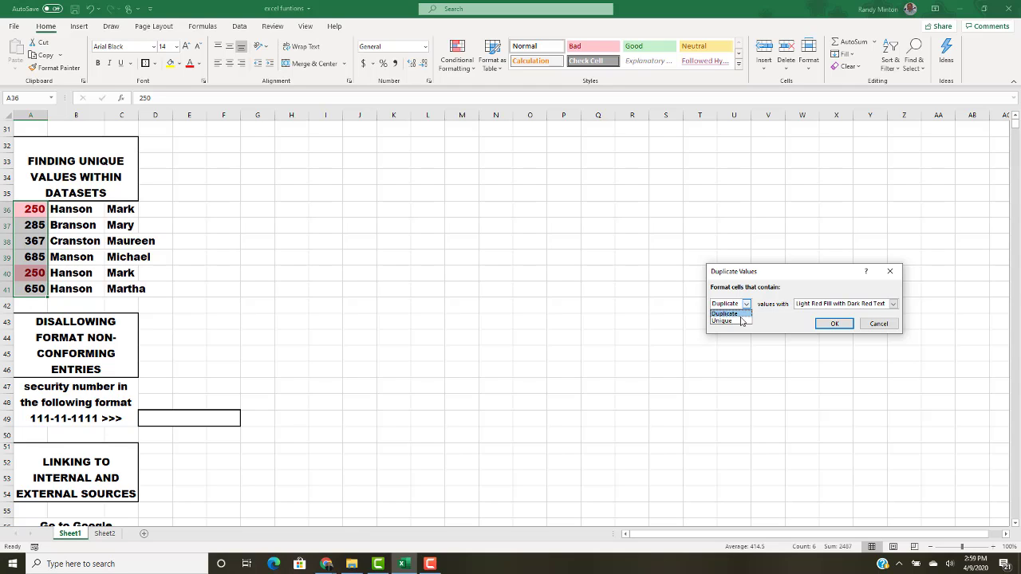
click(739, 321)
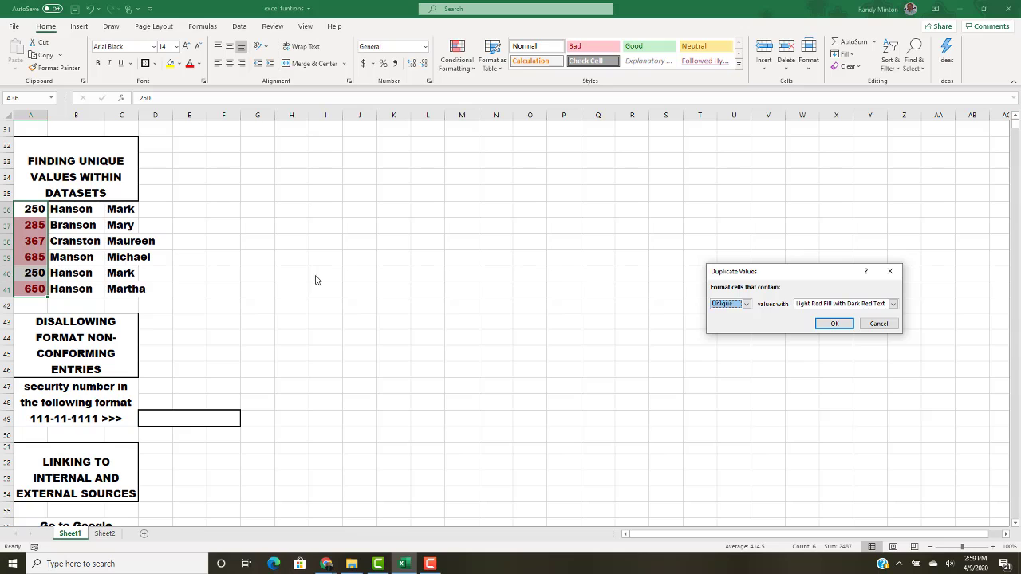
click(893, 304)
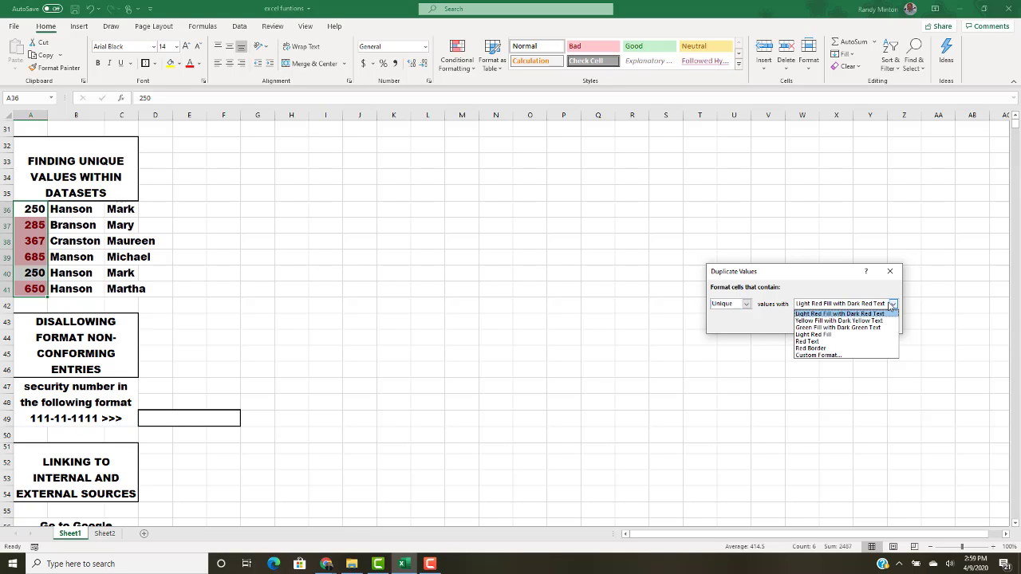
click(843, 349)
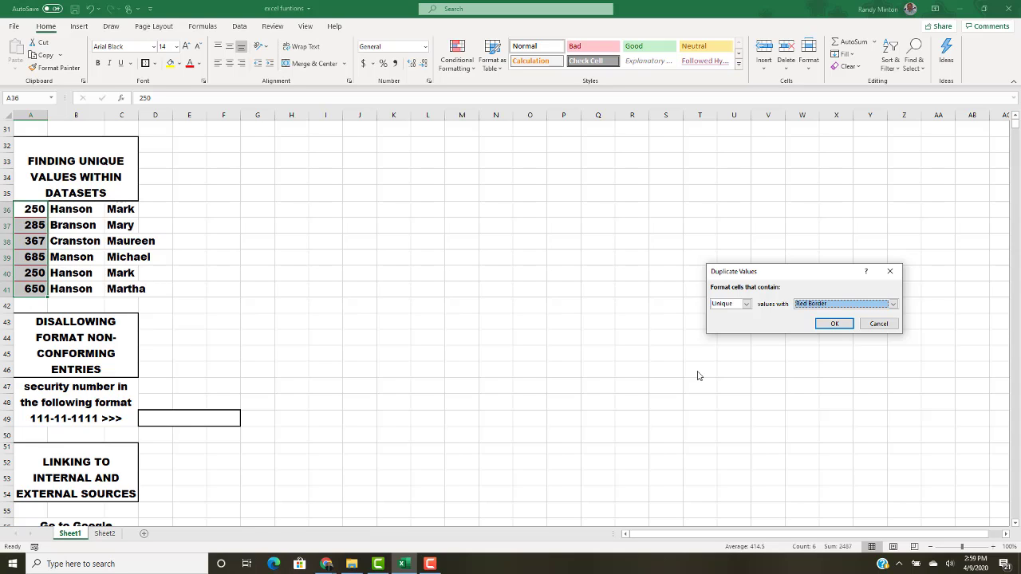
click(894, 304)
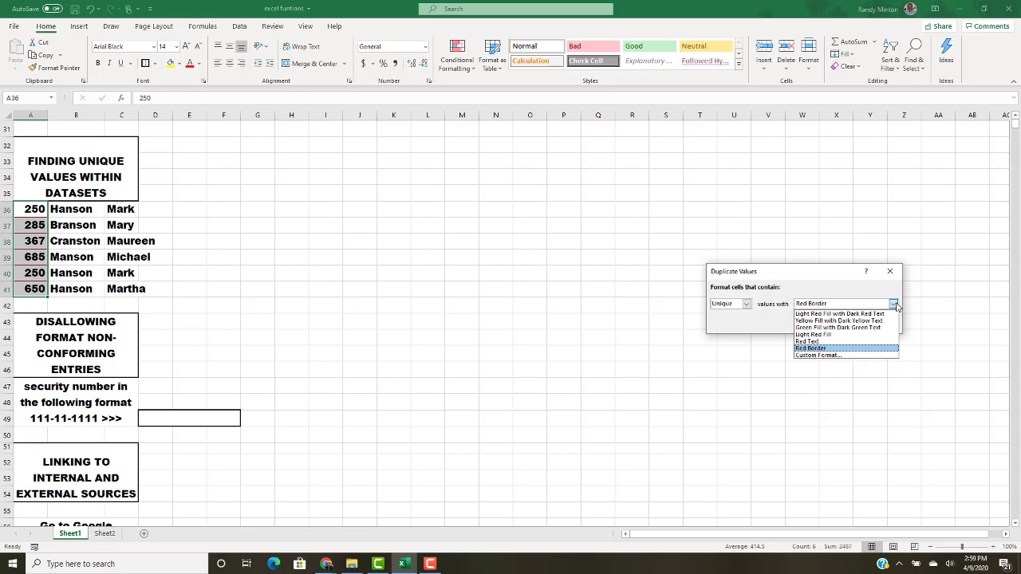
click(837, 343)
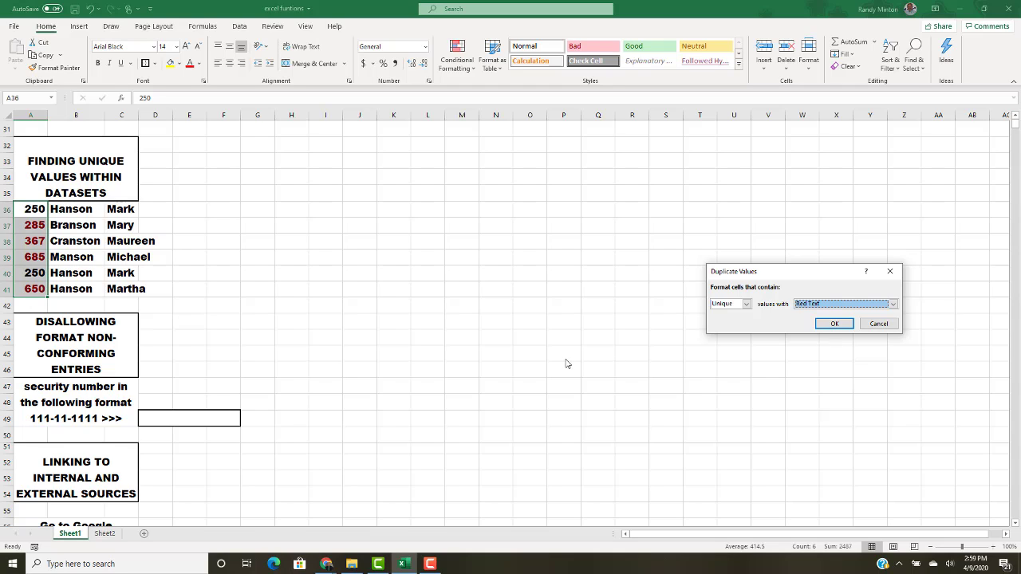
click(835, 323)
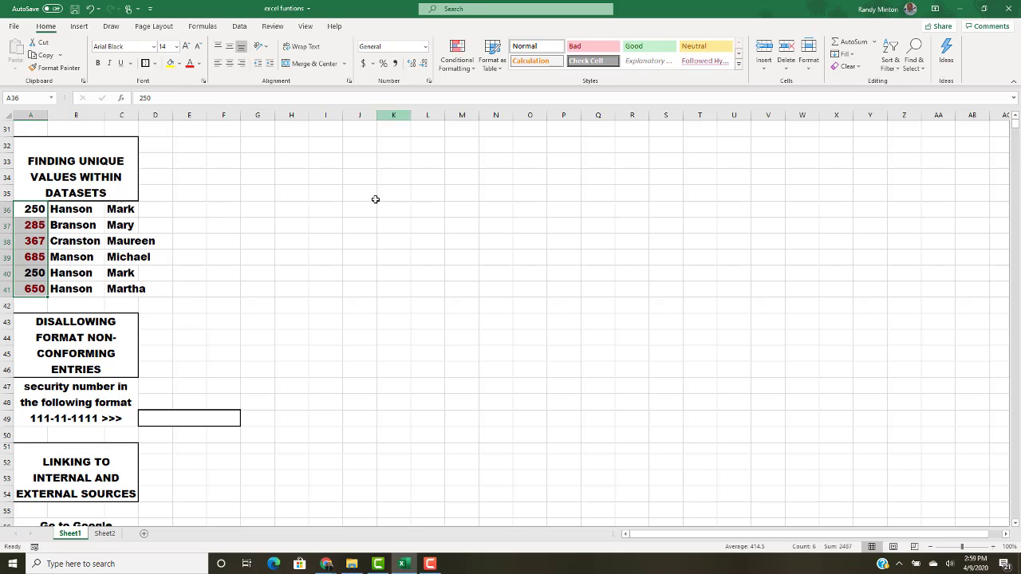
scroll(342, 209, down, 4)
scroll(337, 206, up, 1)
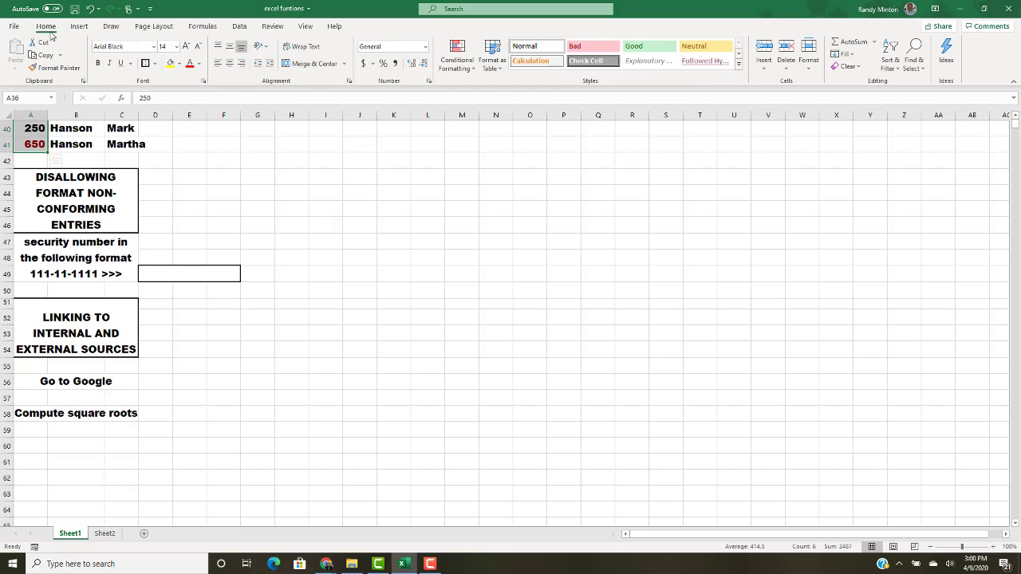
click(54, 68)
key(Escape)
click(429, 81)
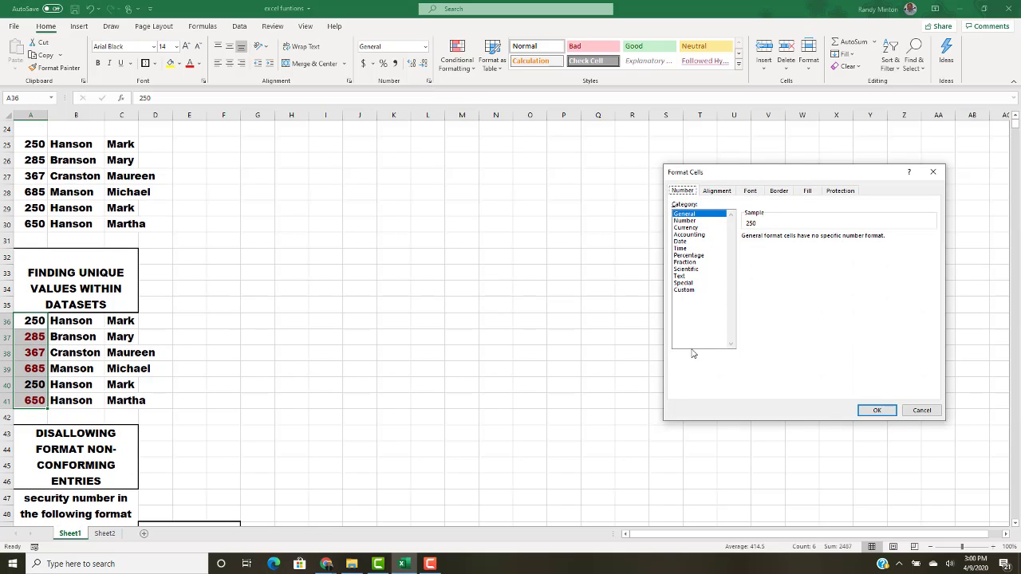
click(692, 285)
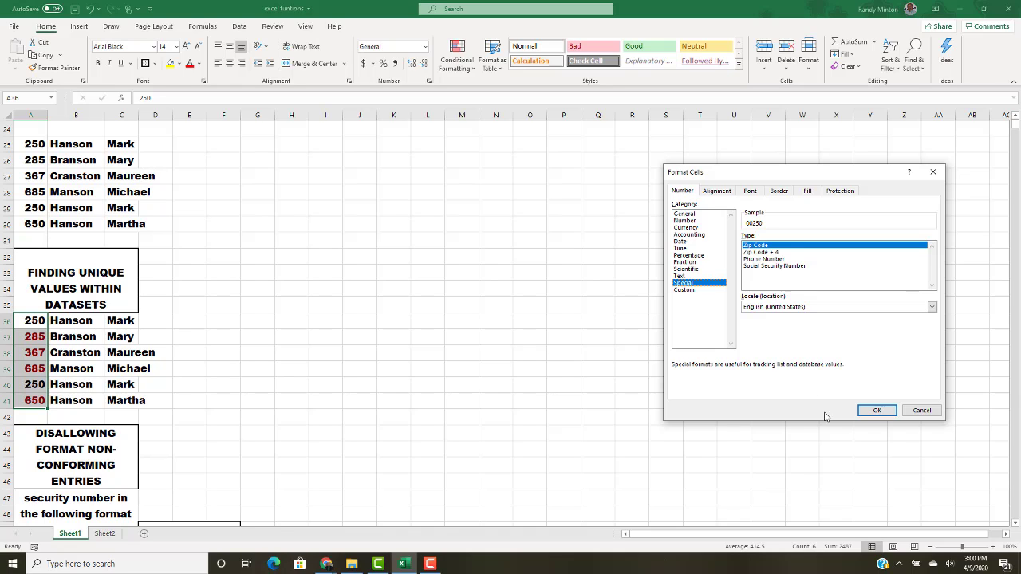
click(937, 412)
Set up data validation on cell D49 that allows only a text length between 11 and 11.
scroll(546, 281, down, 1)
scroll(545, 282, down, 4)
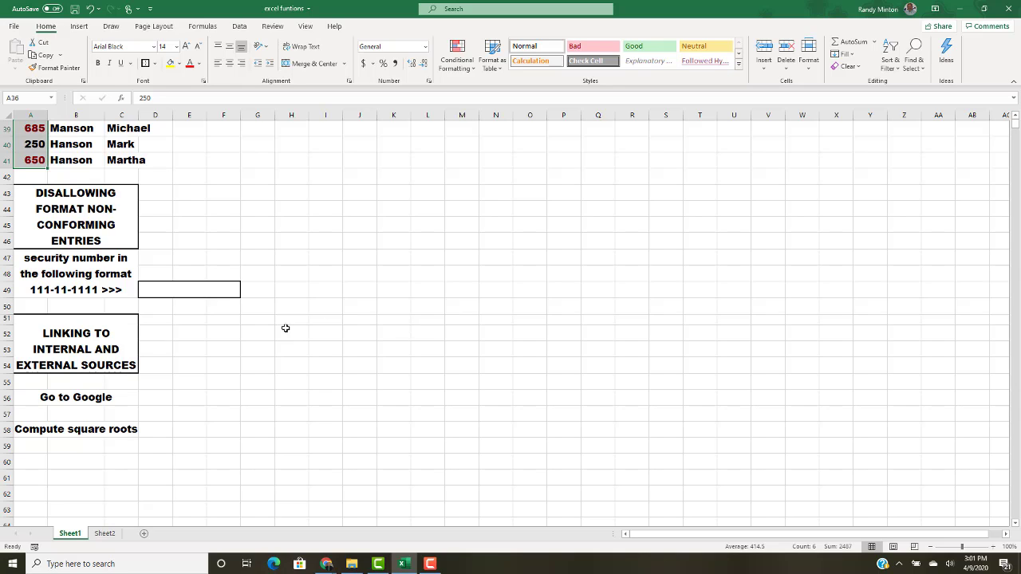
click(212, 289)
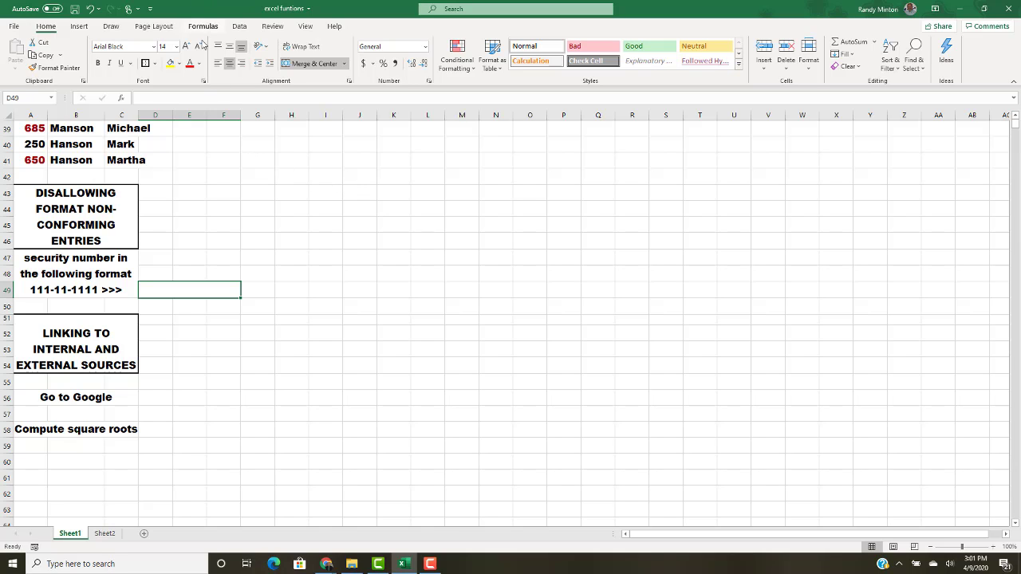
click(241, 27)
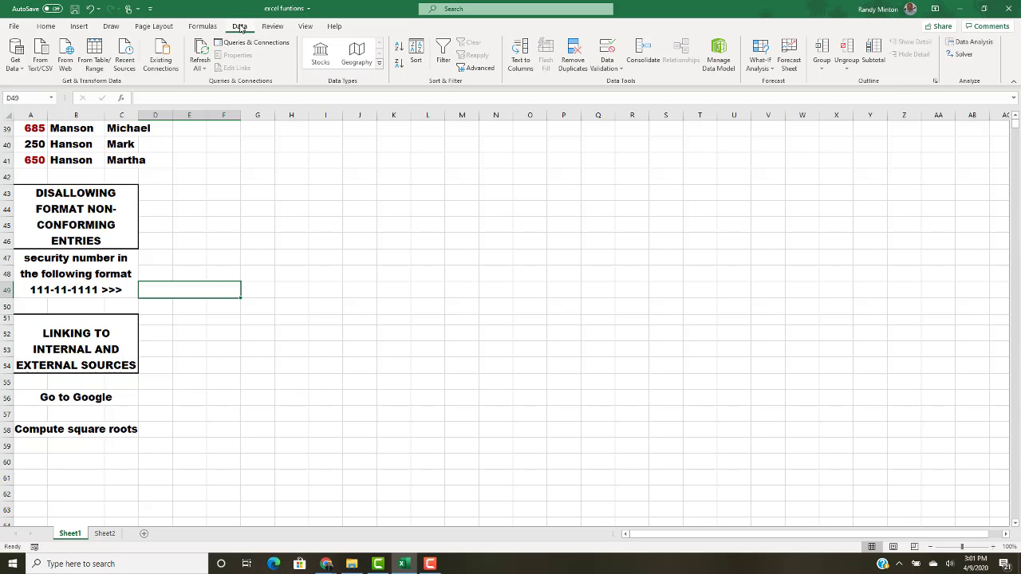
click(618, 72)
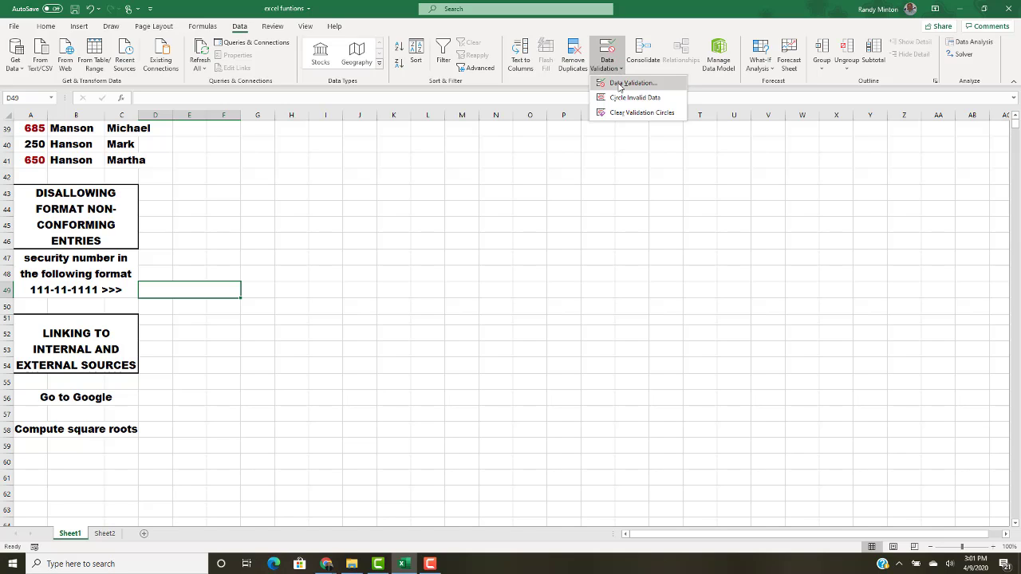
click(630, 83)
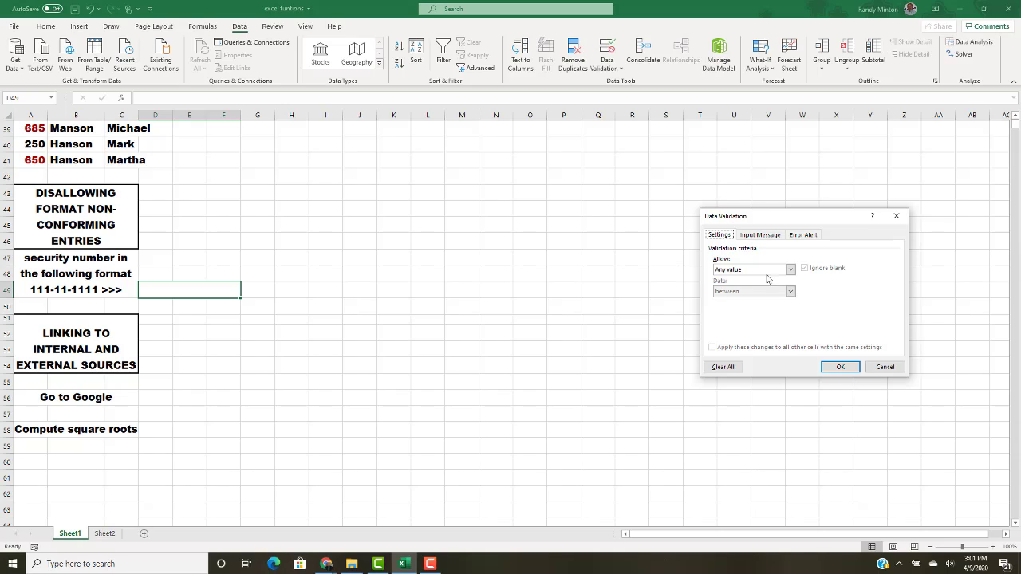
click(791, 270)
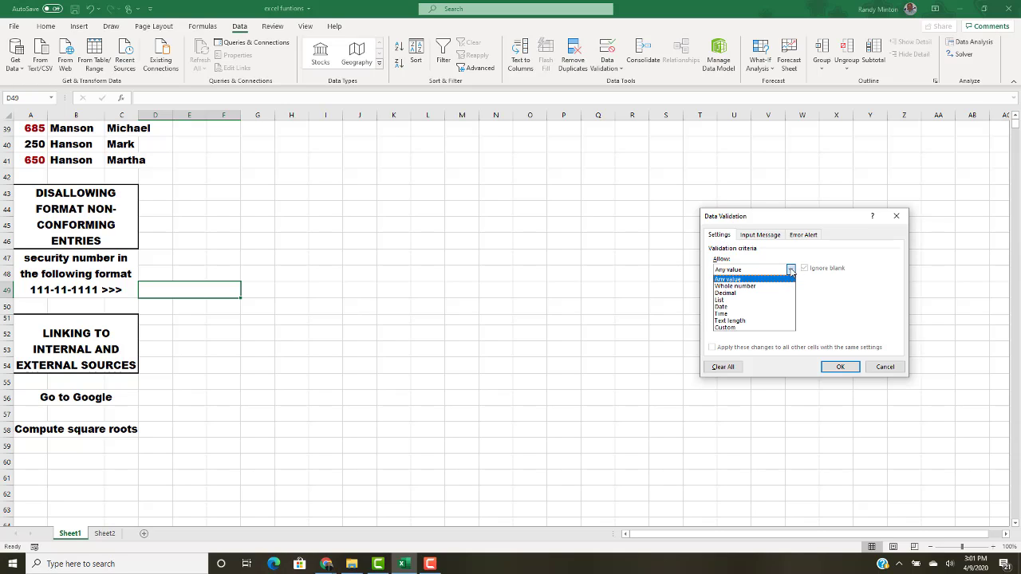
click(760, 321)
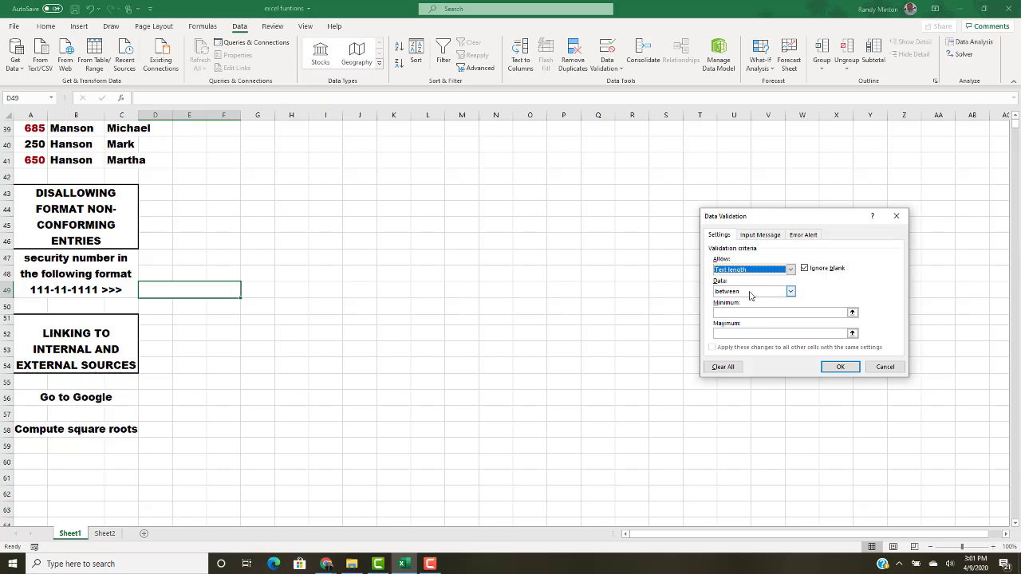
click(724, 312)
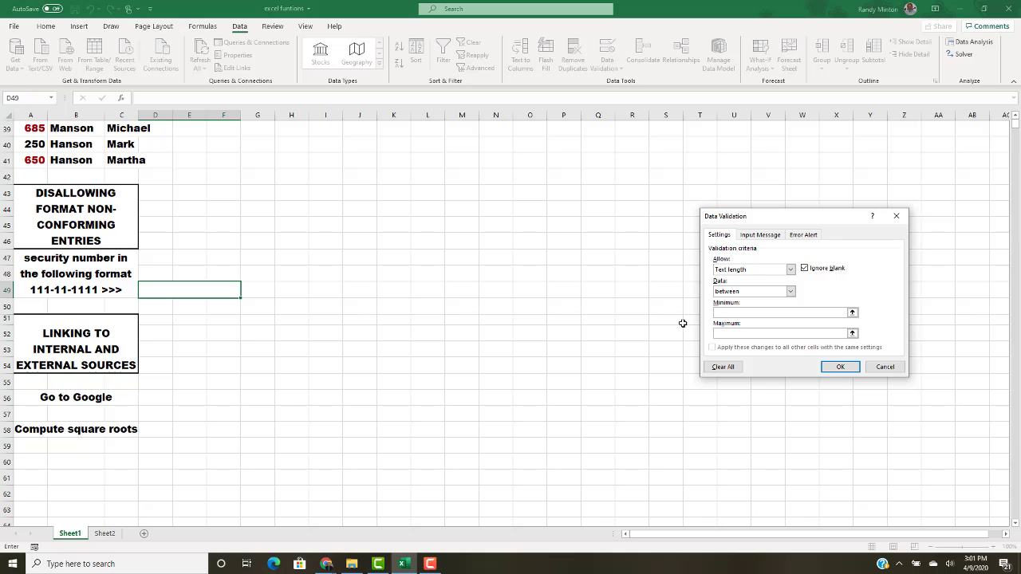
text(11)
click(723, 333)
text(11)
Title the validation's input message "Dashes".
click(755, 236)
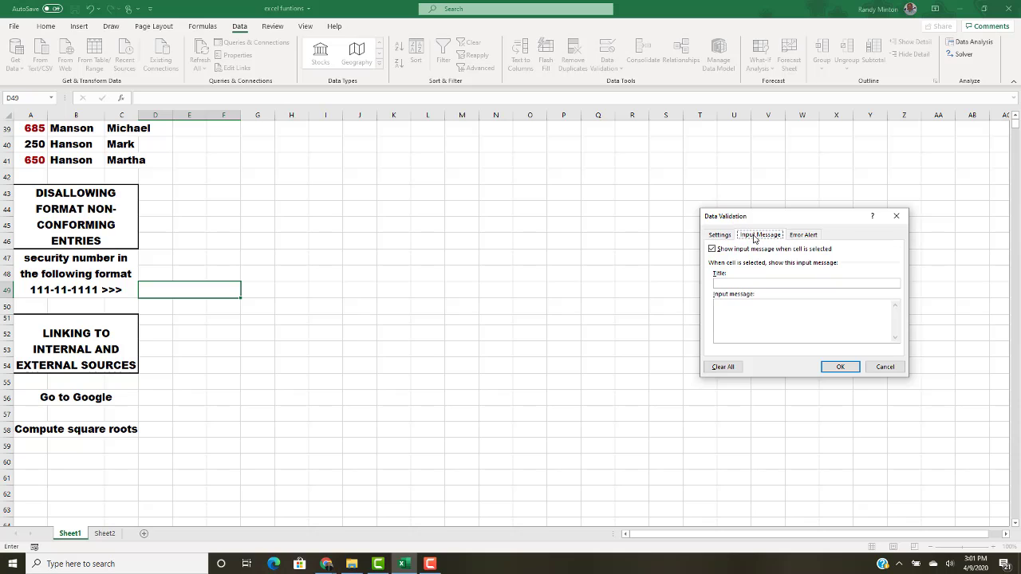
click(727, 284)
text(dAS)
key(BackSpace)
key(BackSpace)
key(BackSpace)
text(Dashe)
Write the input message "Please insert dashes between number groups as shown in the example.".
text(ns)
text(ert dashe)
text(s be)
text(tween)
text( number g)
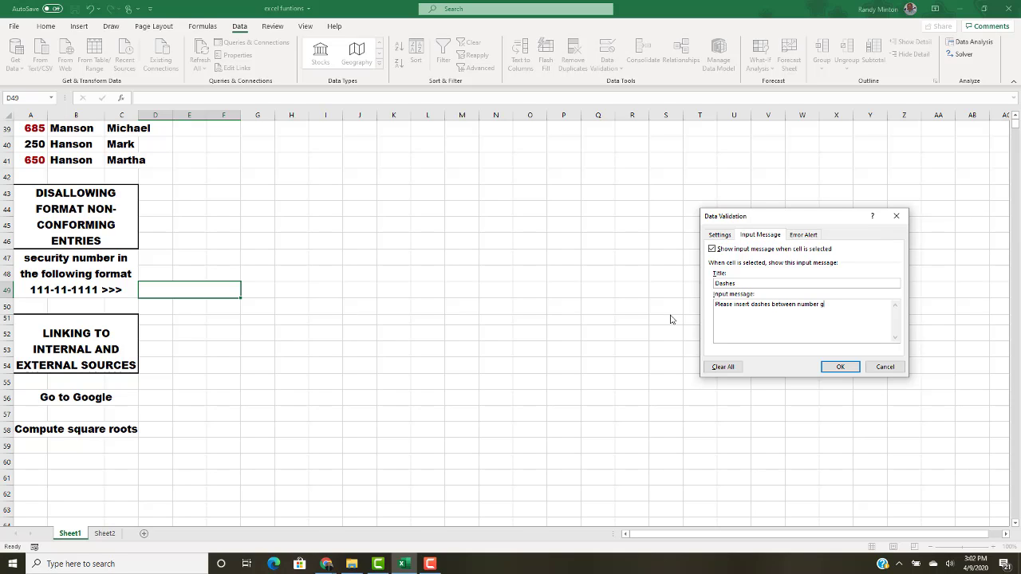
text(roup)
text(s as shown)
text( in the exampl)
text(le)
text(.)
Add the Stop-style error message "Uhhh. DASHES!" without a title, and apply the validation to cell D49.
click(806, 236)
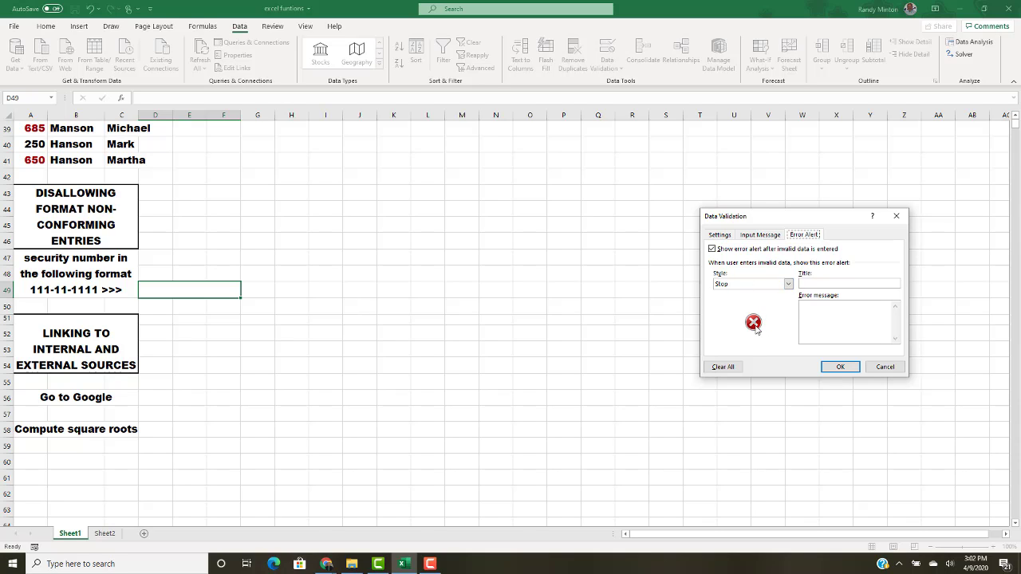
click(811, 312)
text(Uhhh.)
text(DASHES!)
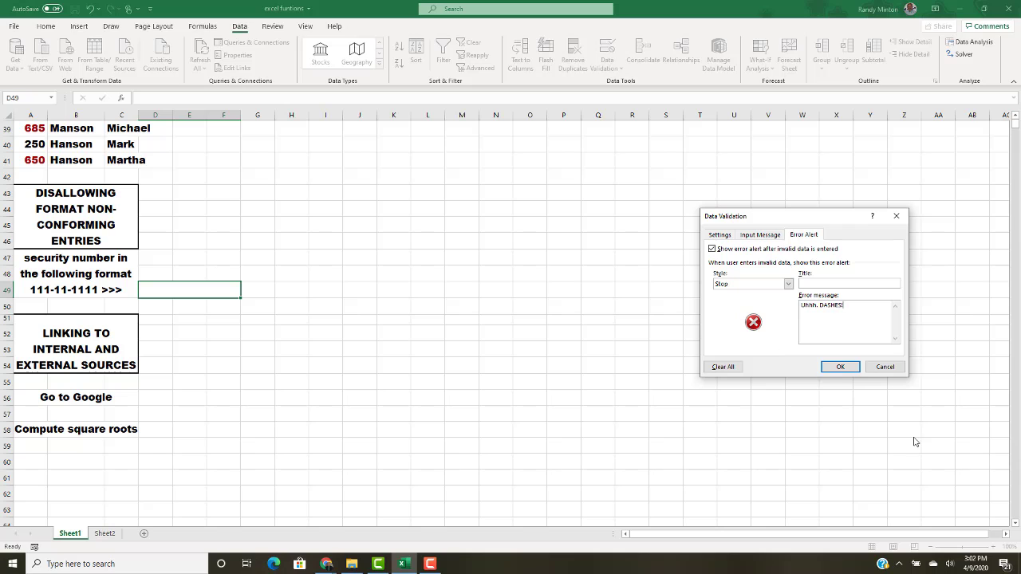
click(840, 367)
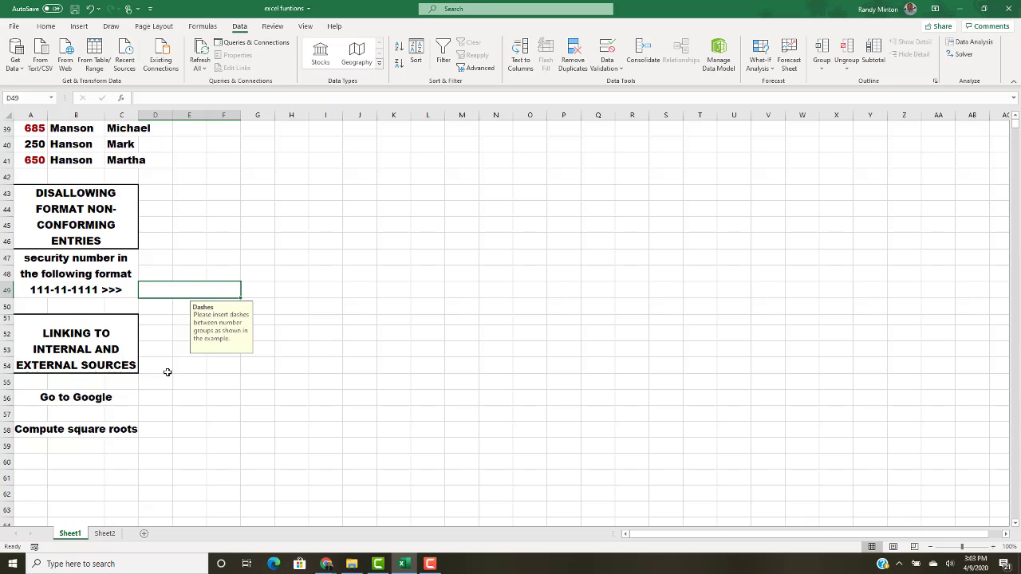
Test the validation by entering a placeholder social security number without dashes in cell D49, and choose to retry.
text(1111)
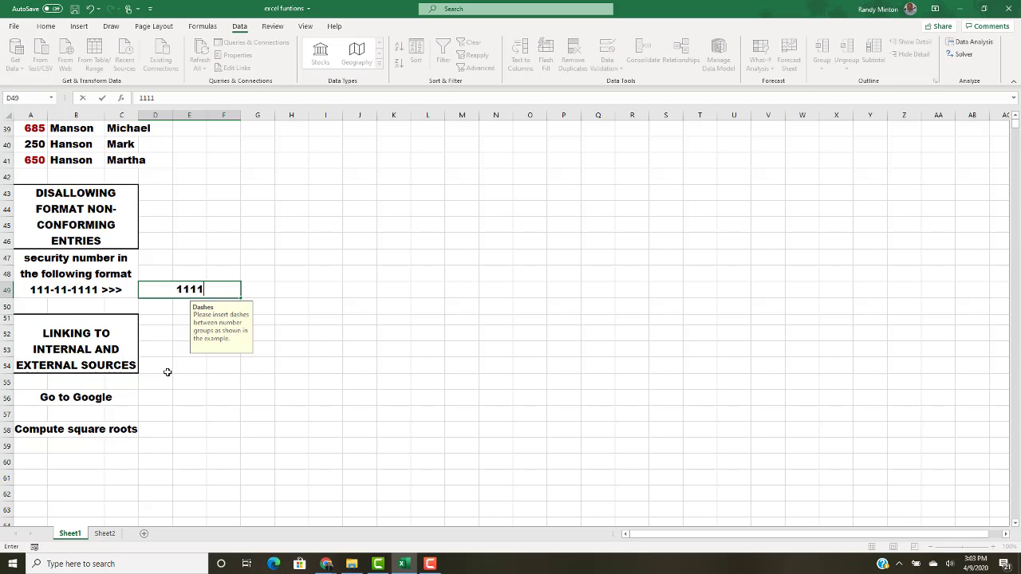
text(11111)
key(Return)
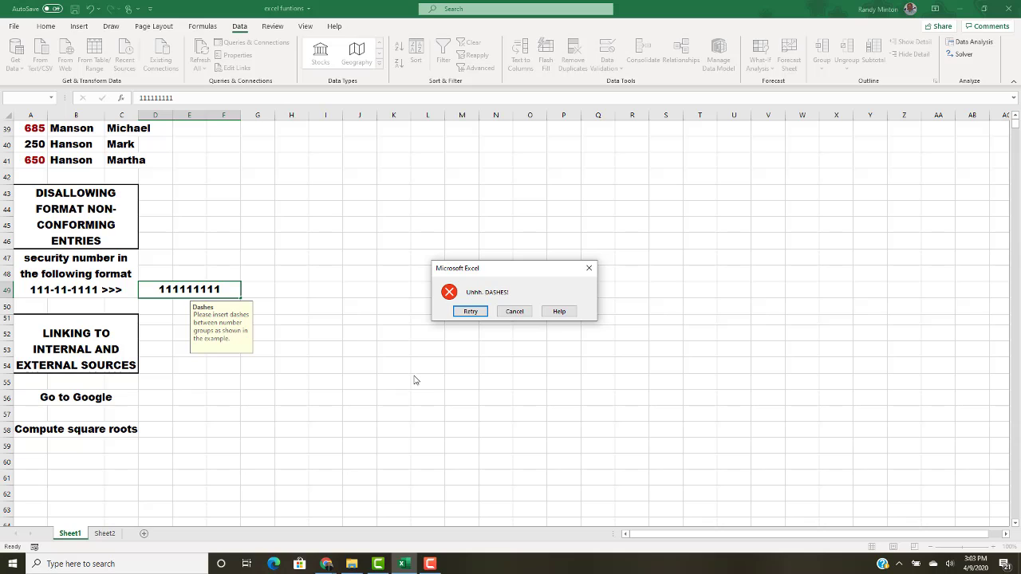
click(470, 312)
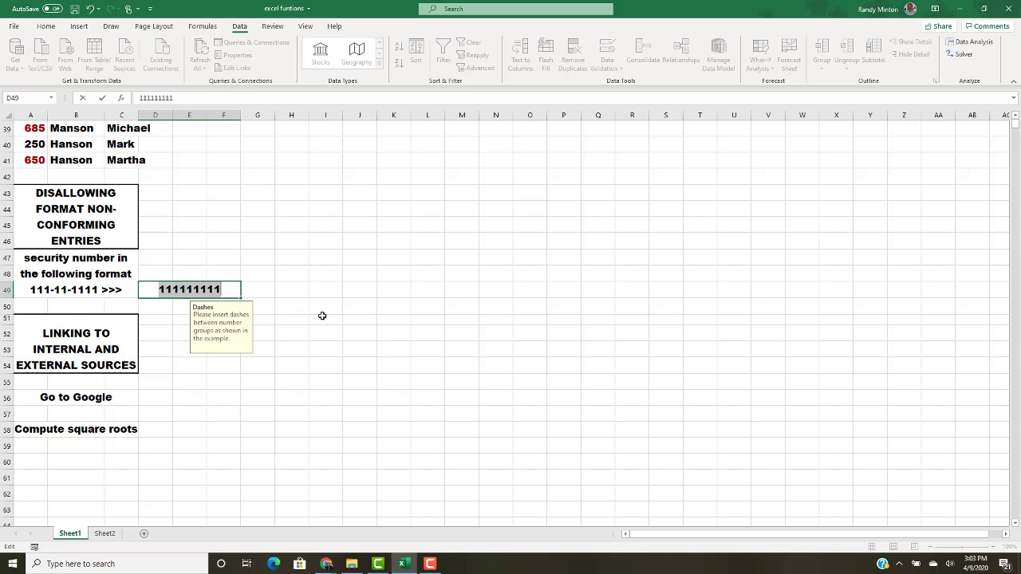
Enter the placeholder social security number in cell D49 with dashes, as in the example format.
text(111)
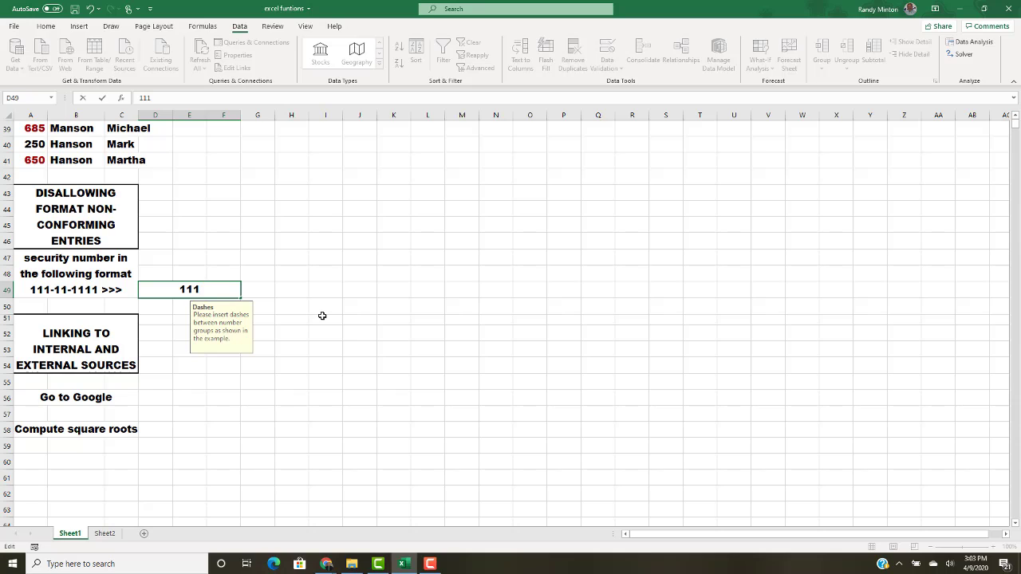
text(-11-1111)
click(290, 354)
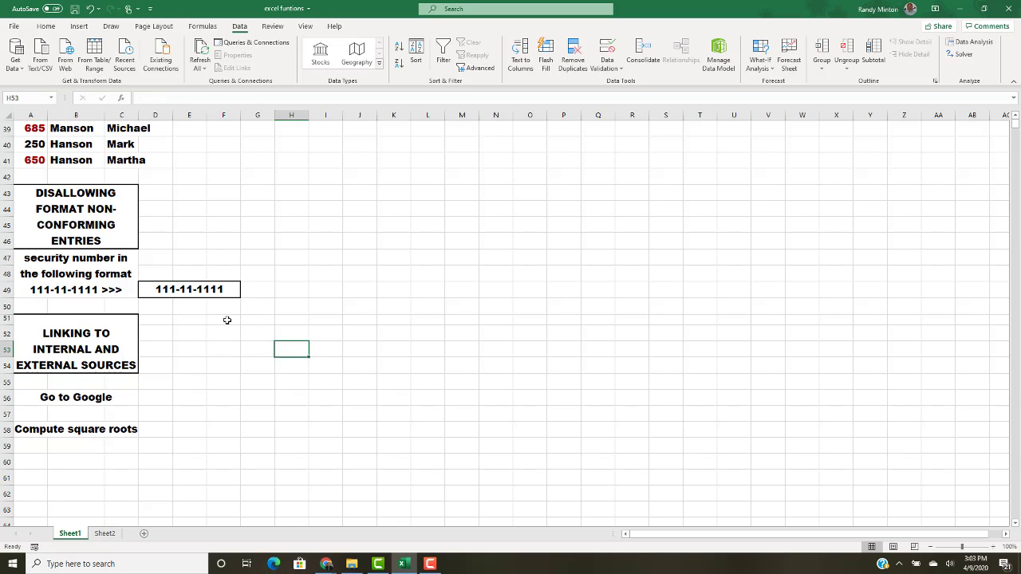
Test the validation again by entering the placeholder social security number in cell D49 with periods instead of dashes.
click(205, 289)
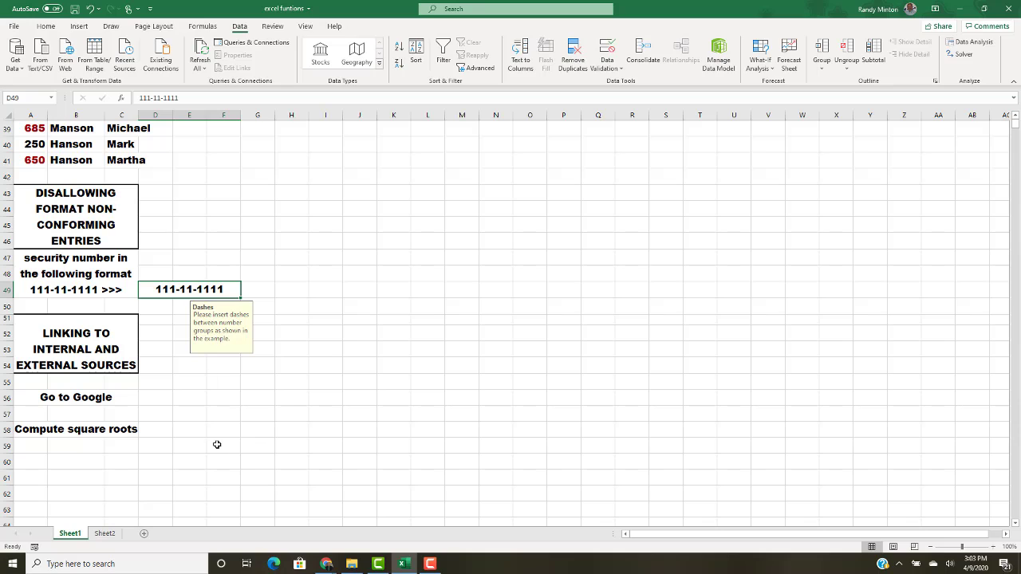
text(111)
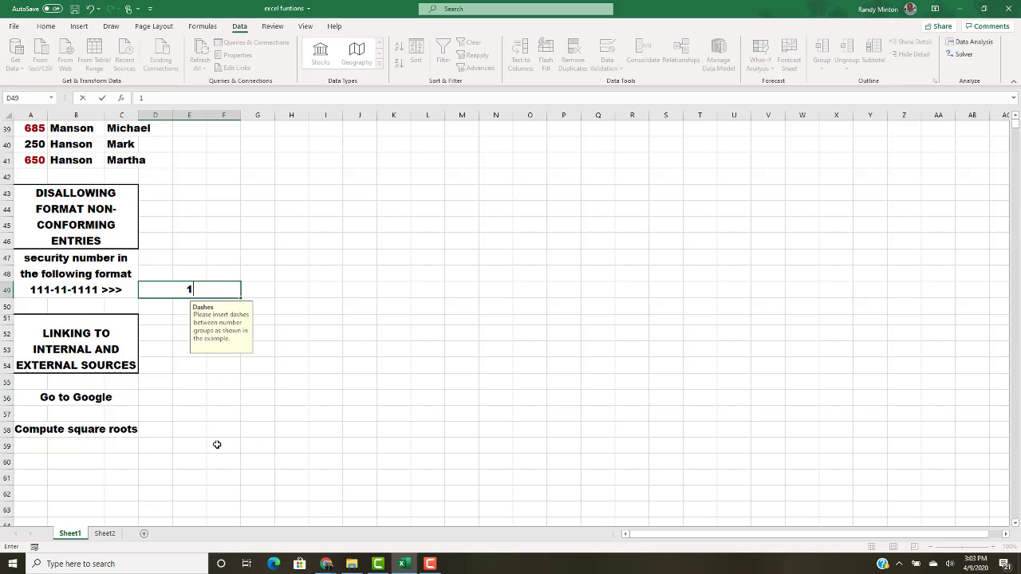
text(.11.1111)
click(224, 431)
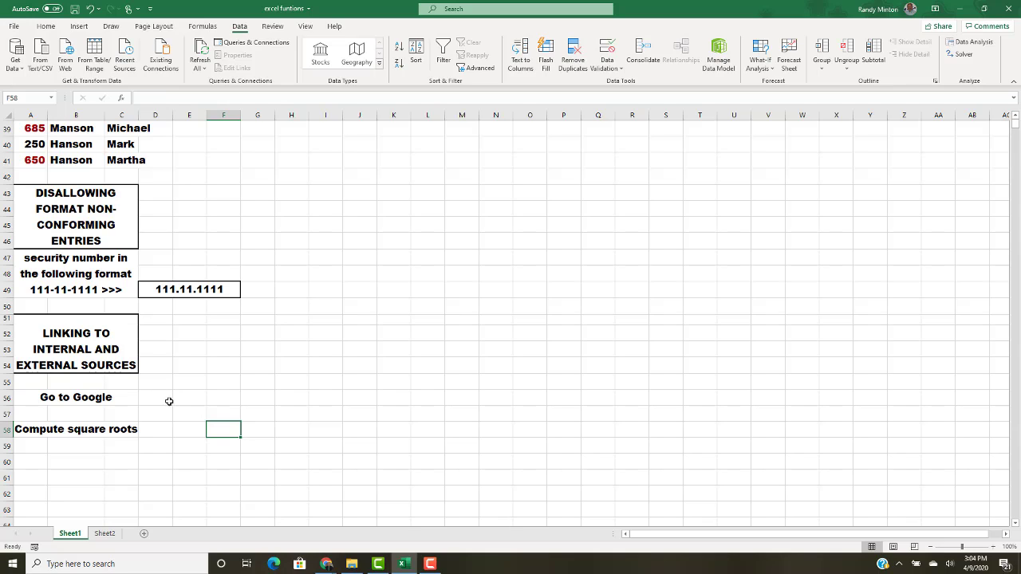
click(90, 362)
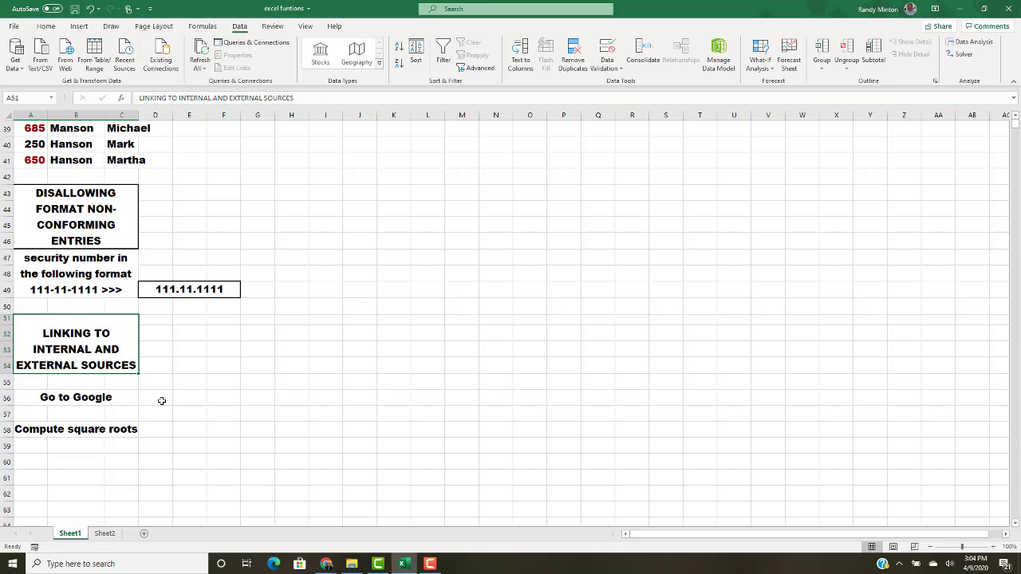
click(82, 396)
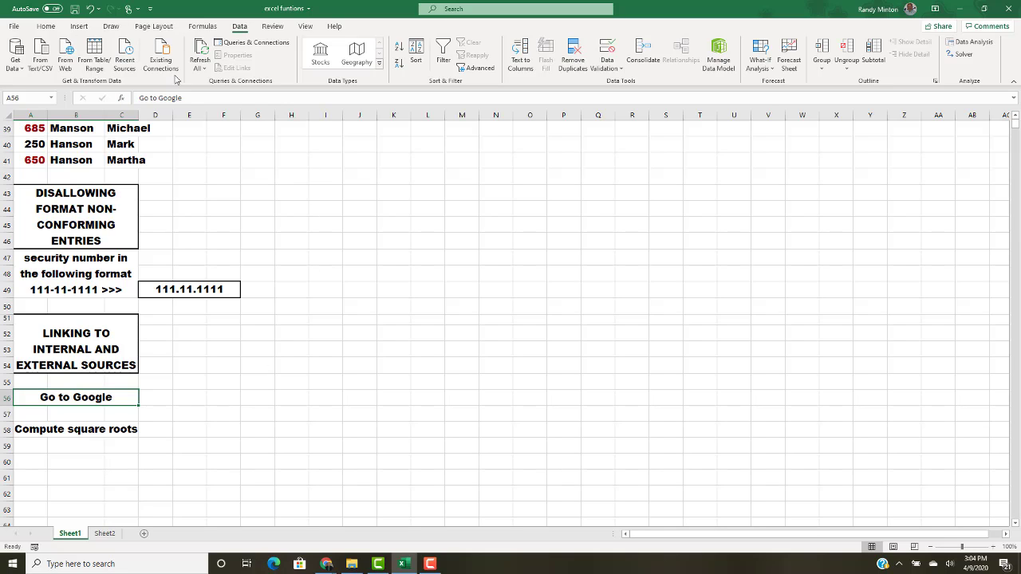
click(80, 28)
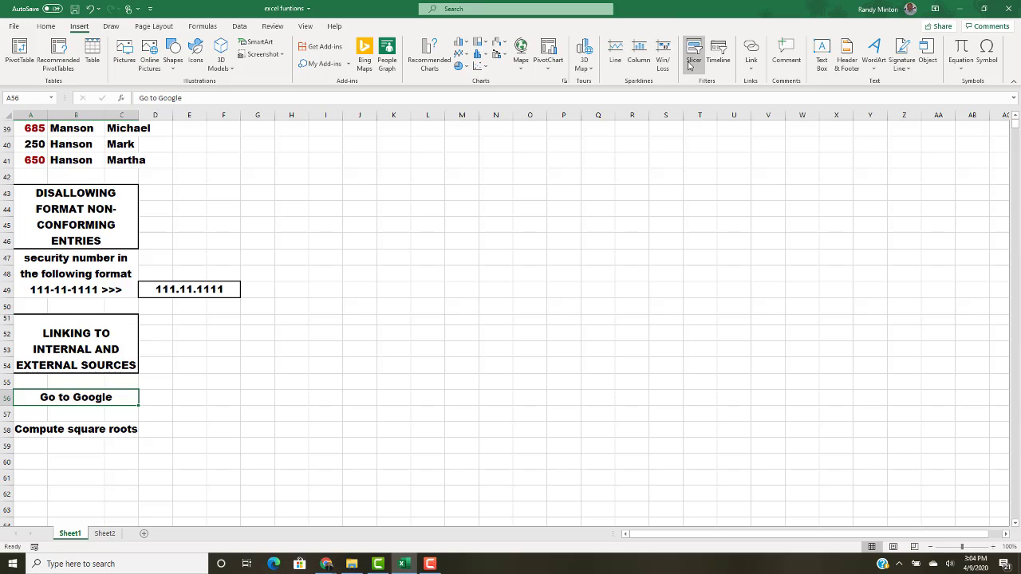
click(751, 71)
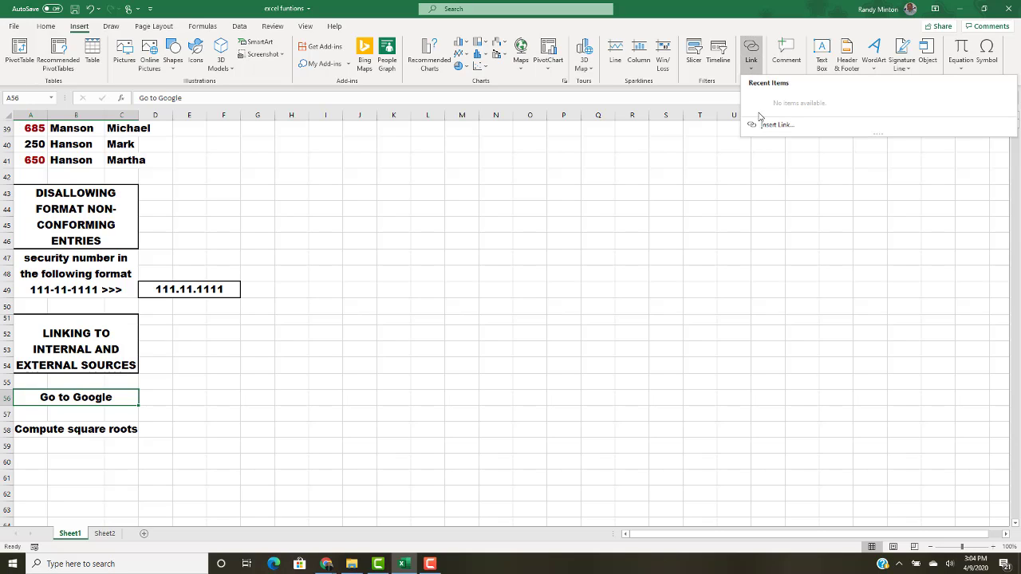
click(763, 126)
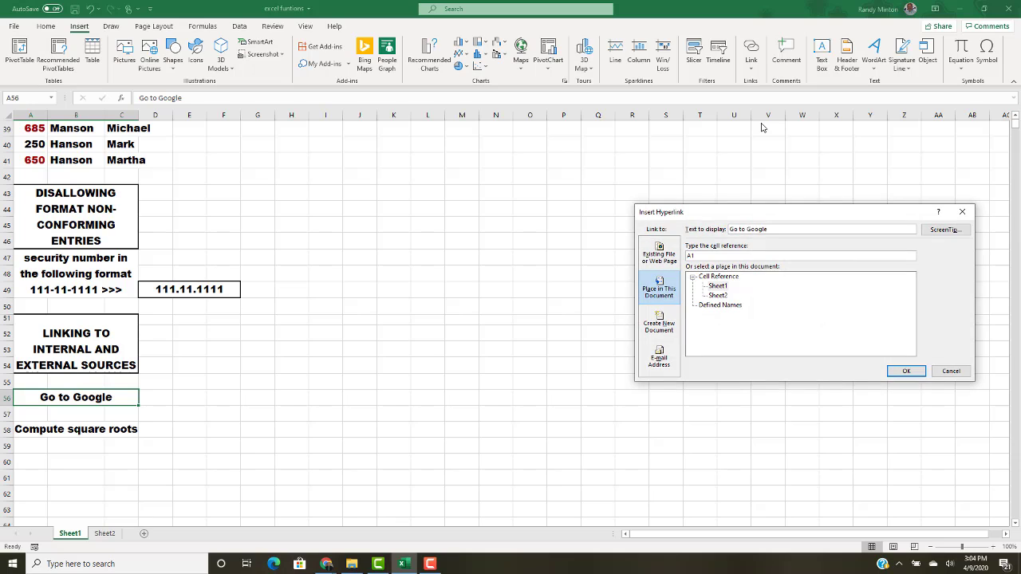
click(662, 257)
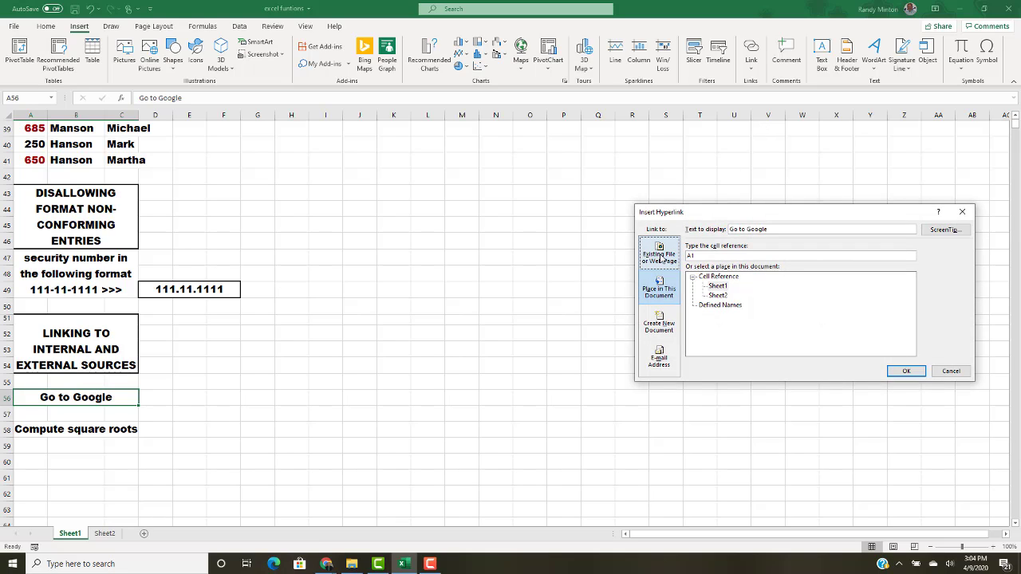
click(662, 258)
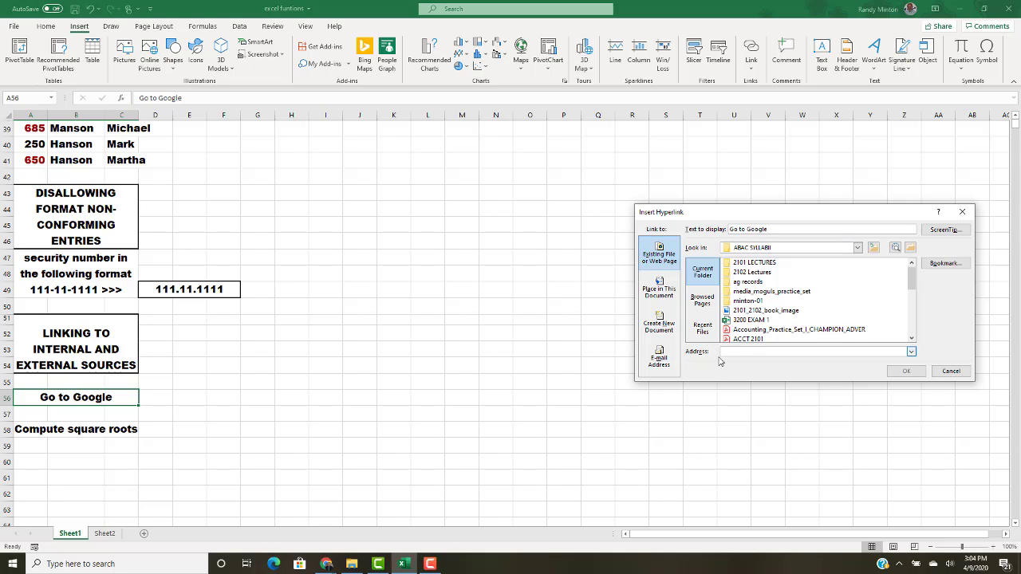
text(https)
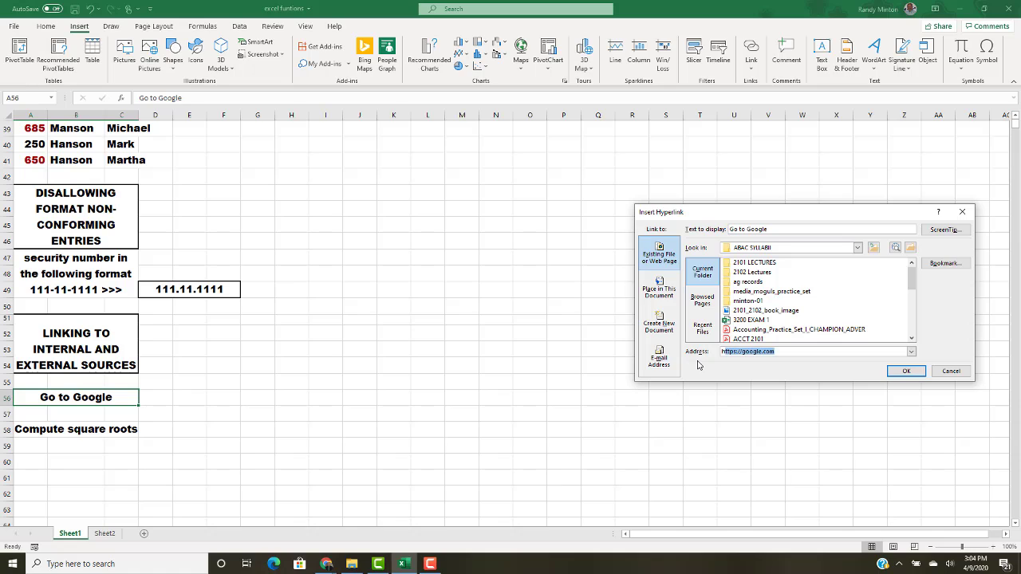
text(://google.com)
click(907, 371)
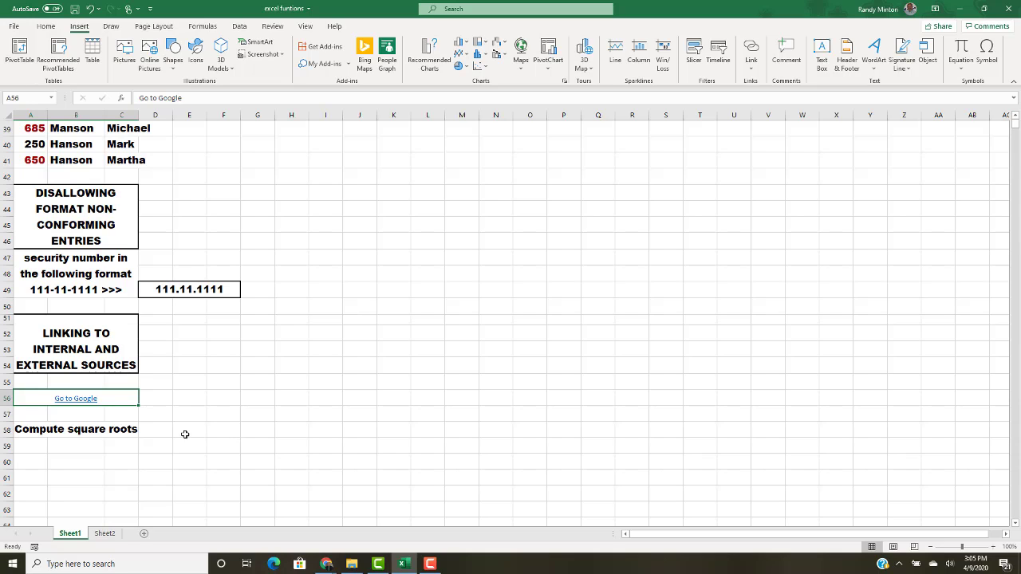
Test the "Go to Google" link, return to Excel, and check which cell on Sheet2 takes the square root input.
click(76, 404)
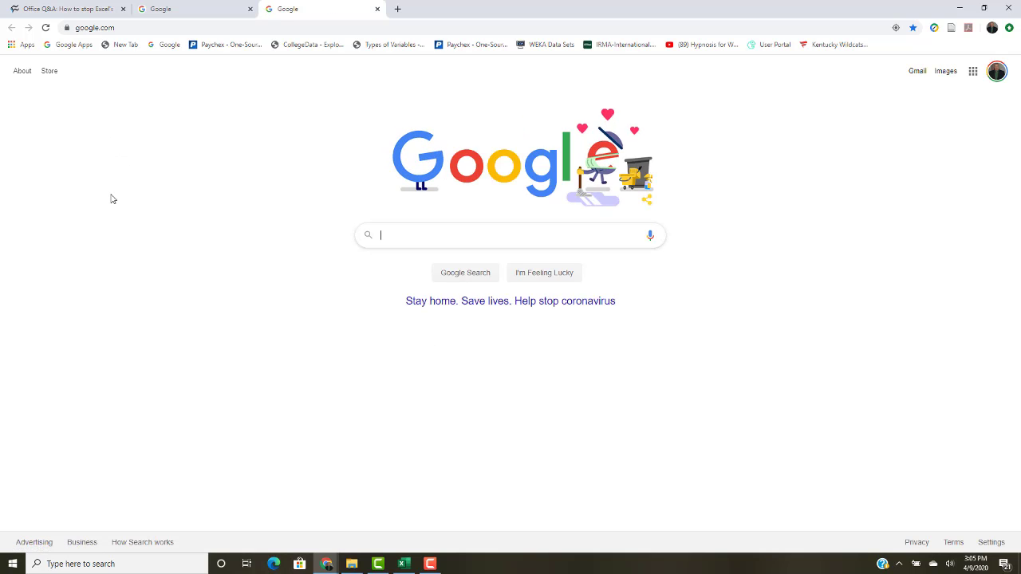
key(alt+Tab)
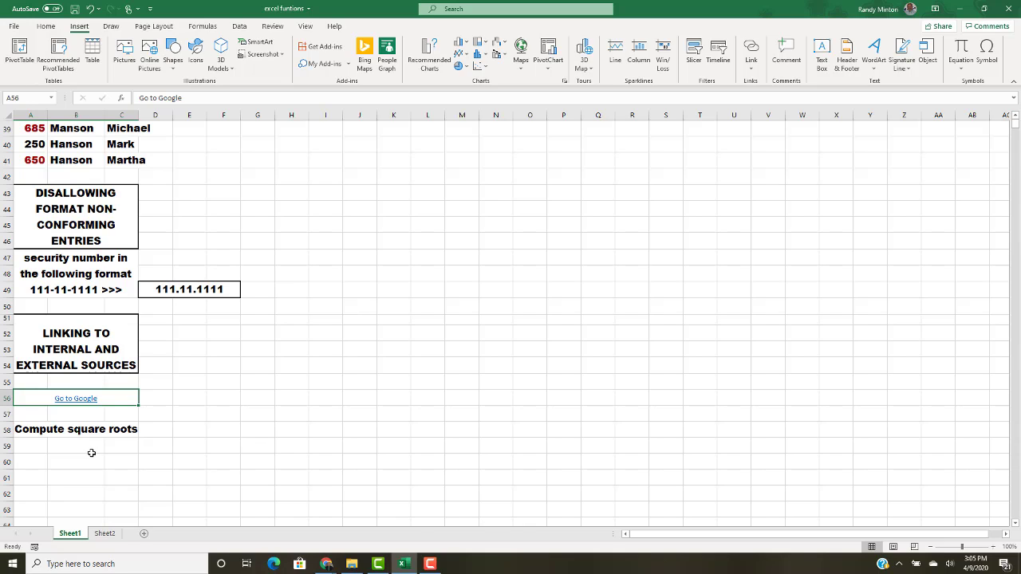
click(103, 536)
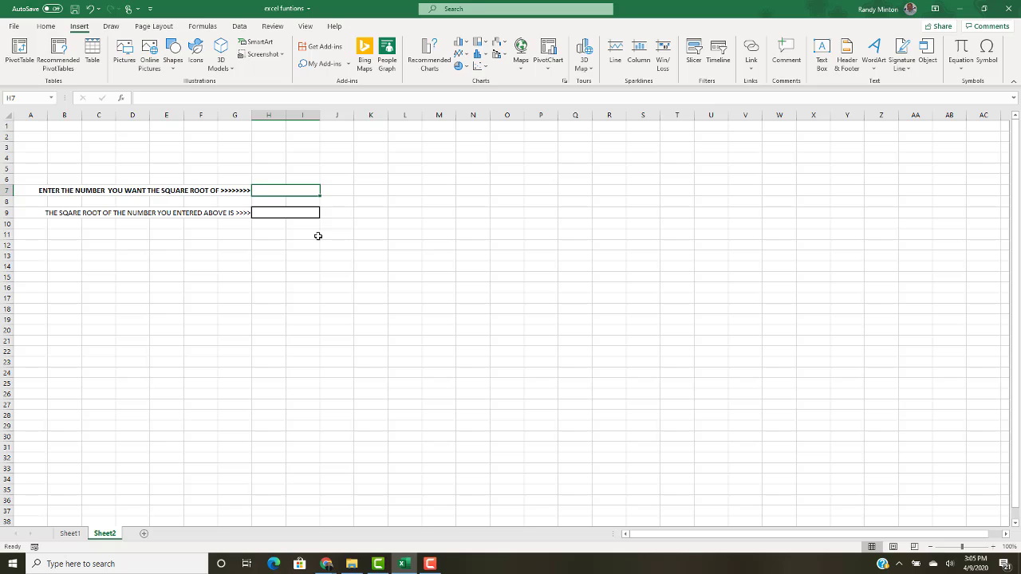
click(69, 534)
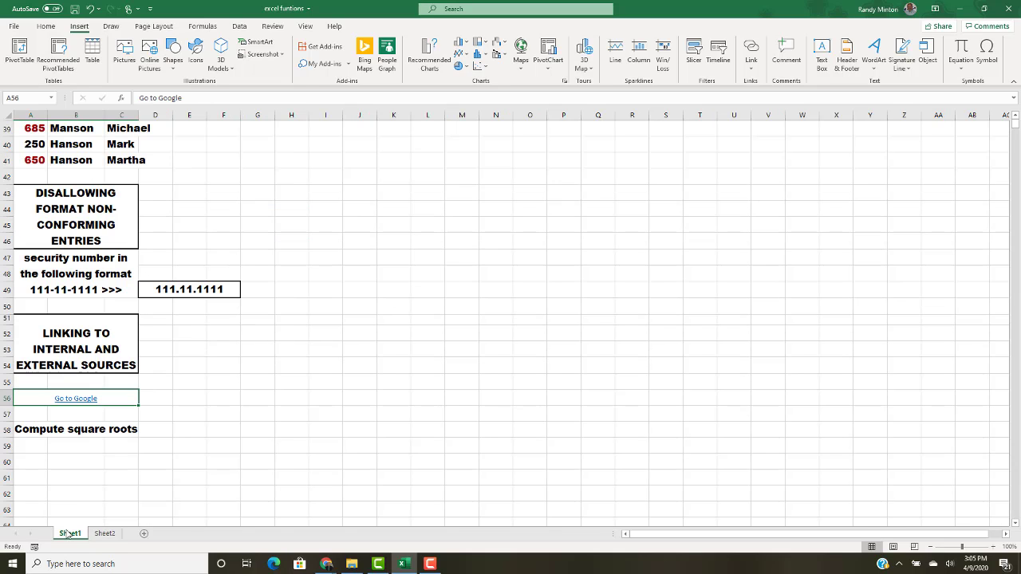
Insert a hyperlink on the "Compute square roots" cell A58 to a place in this document, with cell reference H7.
click(63, 431)
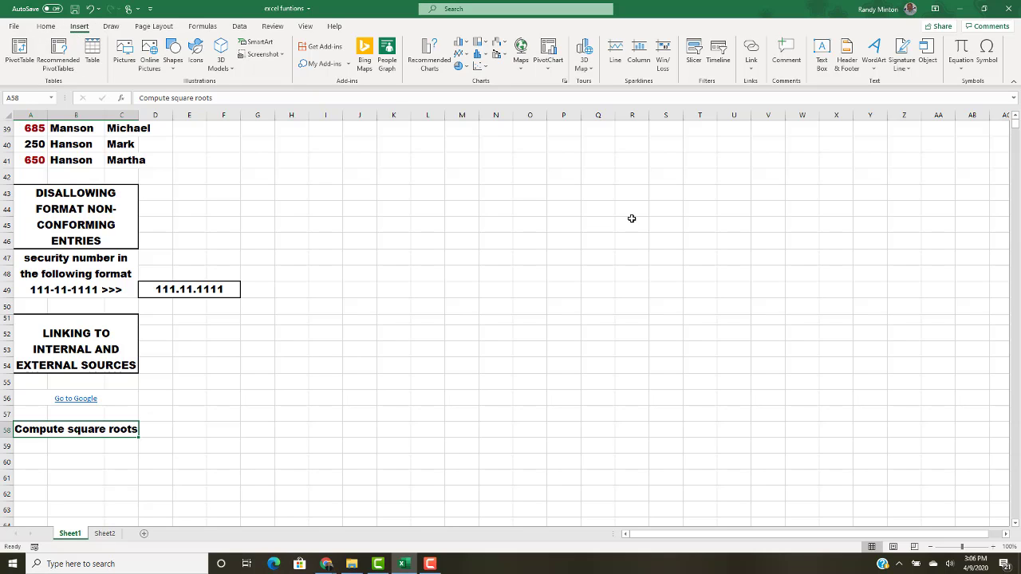
click(754, 69)
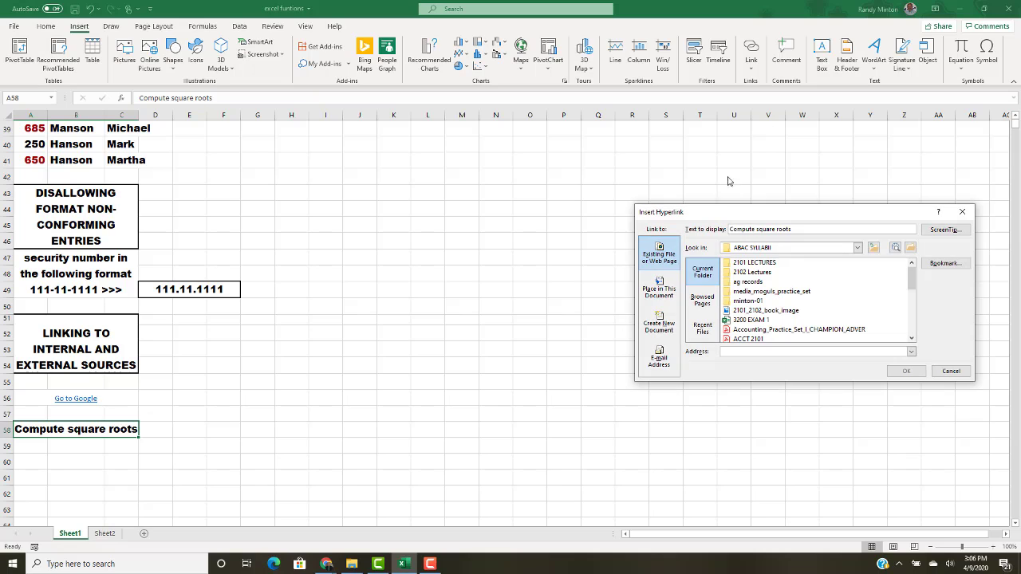
click(660, 294)
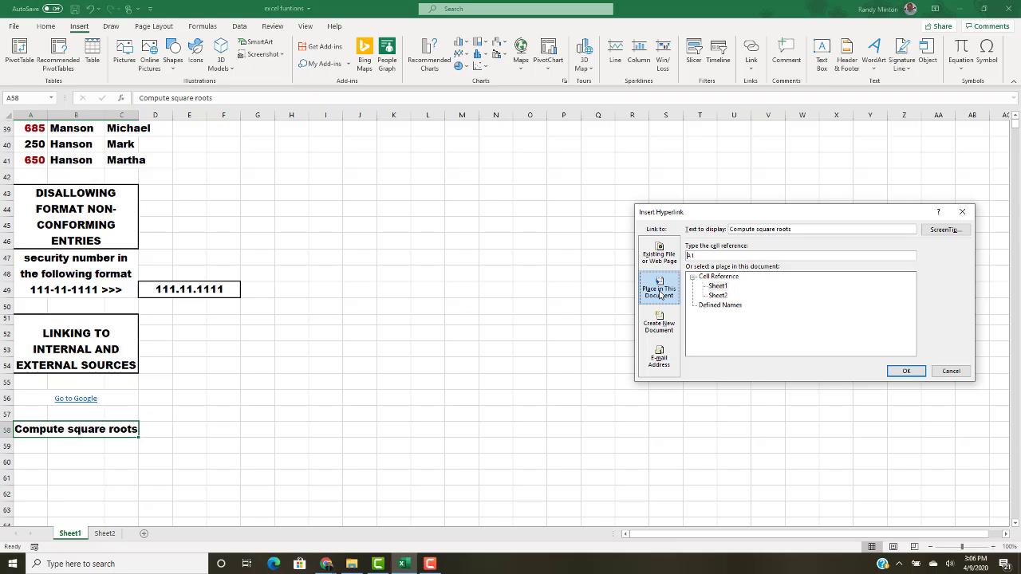
drag(697, 256, 683, 260)
text(h7)
click(898, 370)
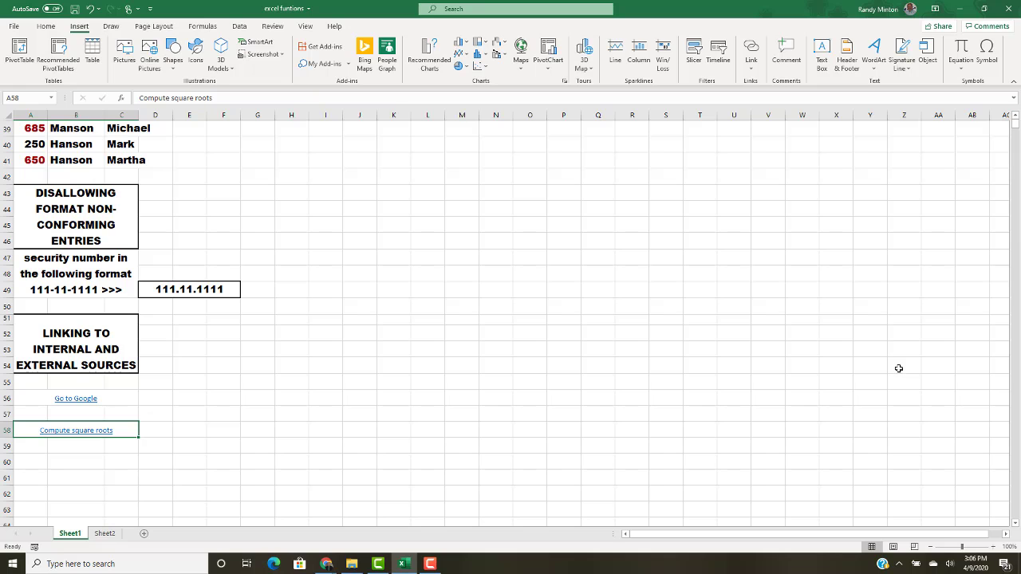
Test where the "Compute square roots" link leads, and go back to the linking section of Sheet1.
click(82, 431)
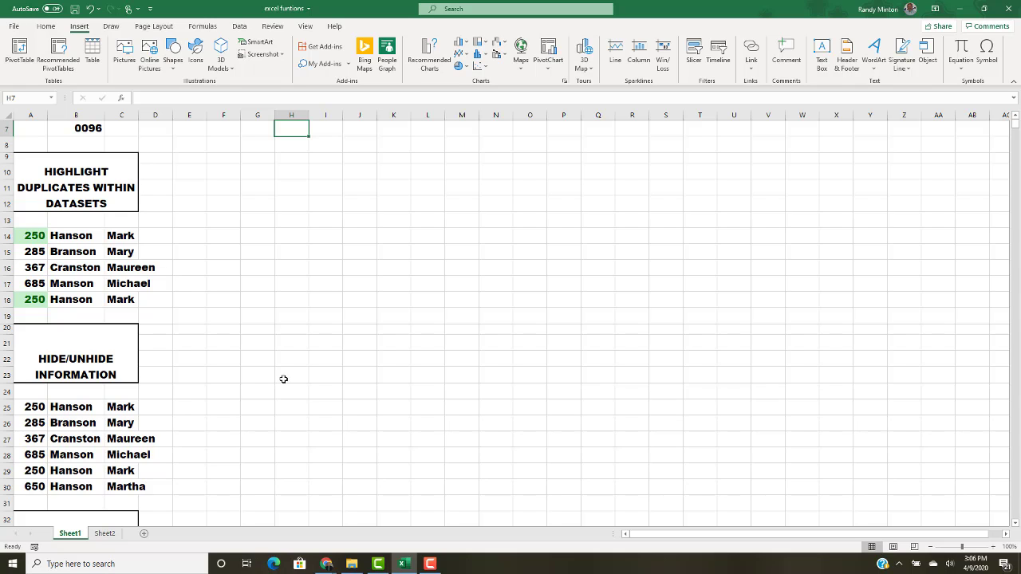
scroll(266, 359, down, 12)
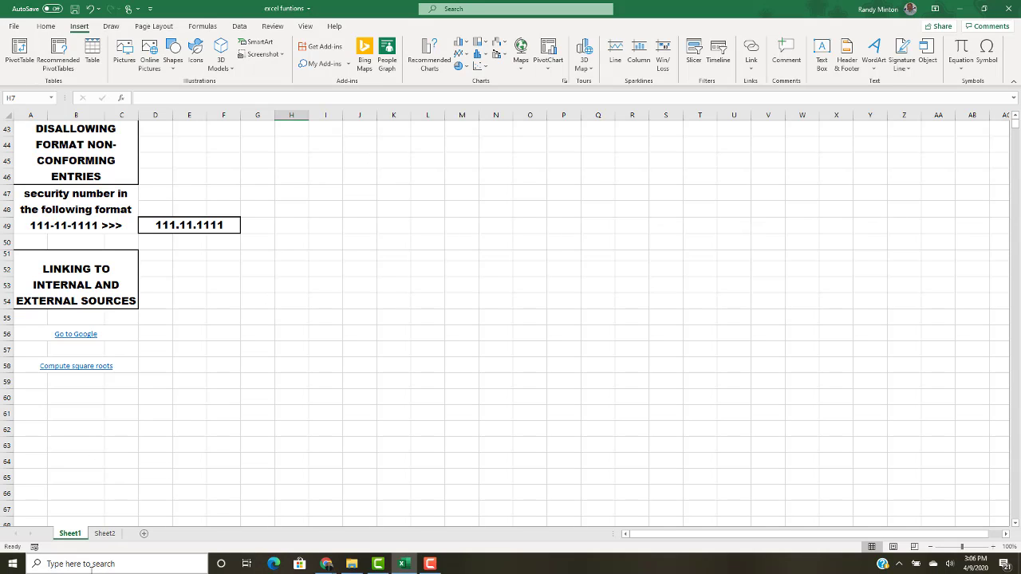
click(95, 367)
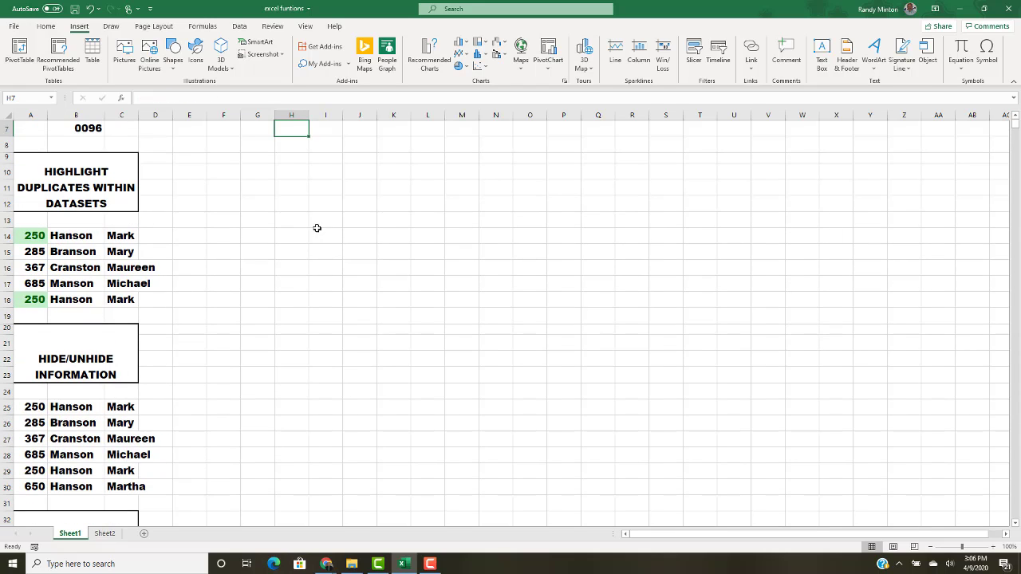
scroll(314, 235, down, 6)
scroll(314, 235, down, 5)
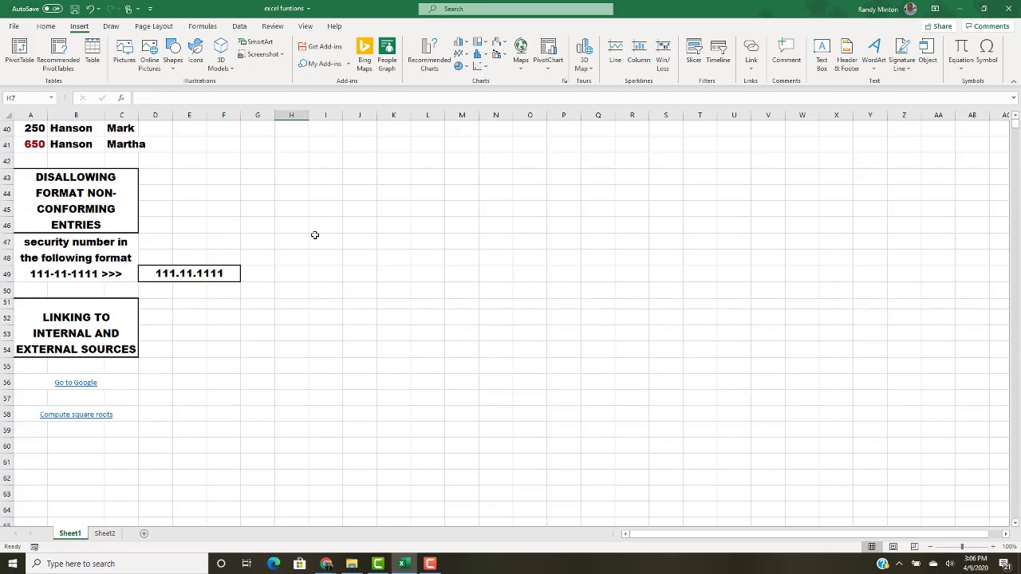
Edit the hyperlink on the "Compute square roots" cell A58 so that it targets Sheet2.
click(155, 415)
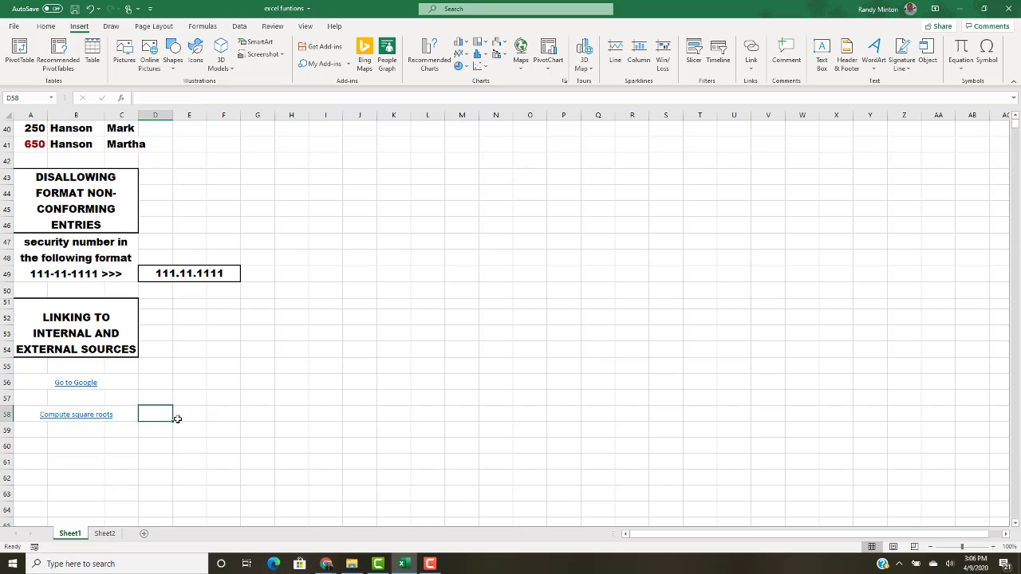
key(Left)
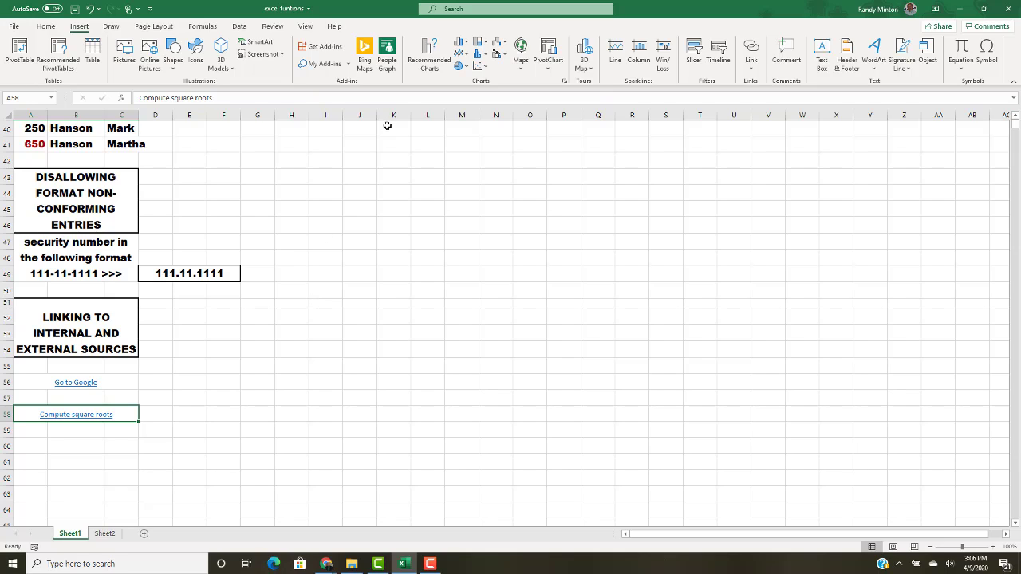
click(751, 70)
click(766, 126)
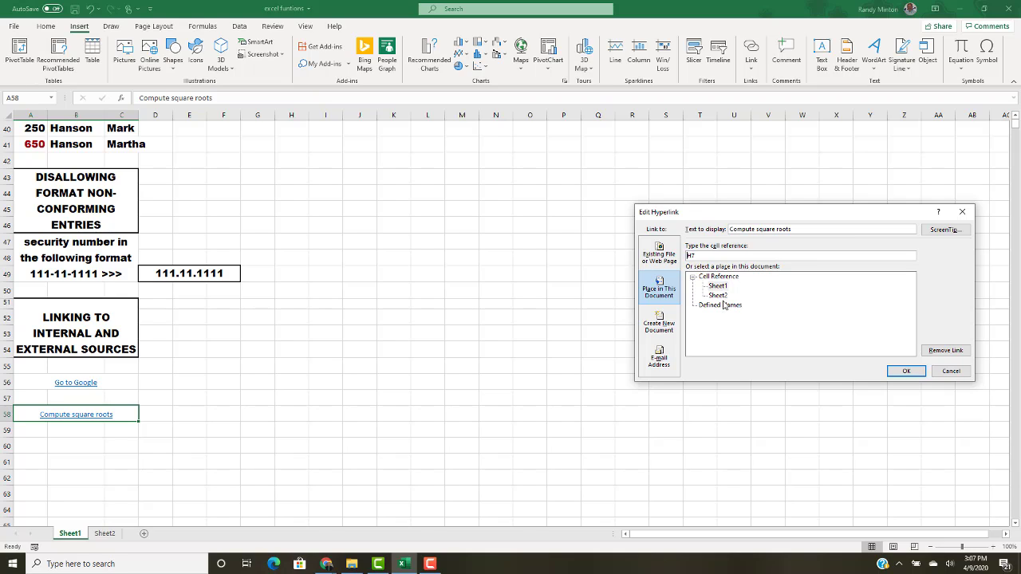
click(722, 295)
click(906, 372)
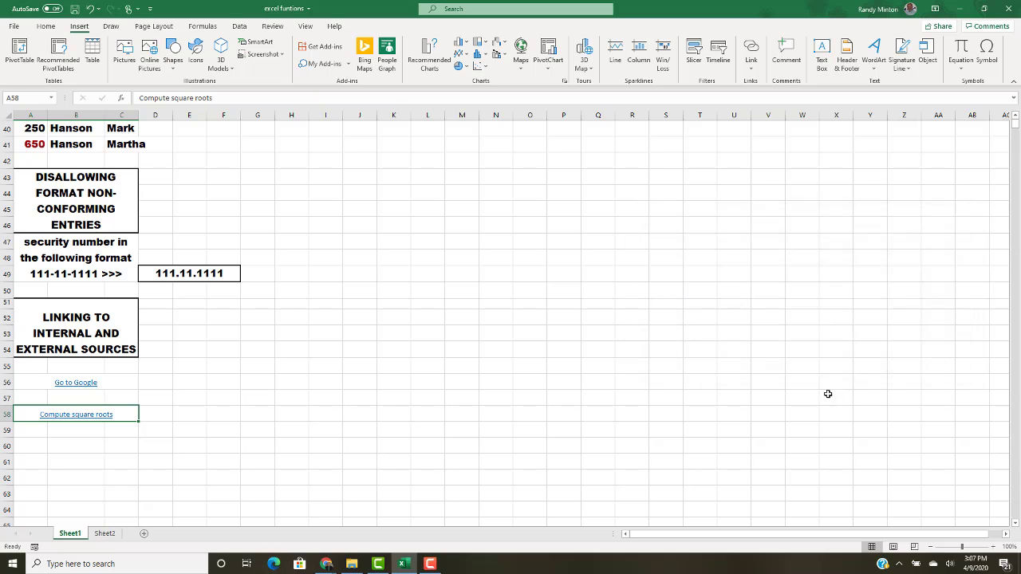
Follow the "Compute square roots" link and test the square root calculation in cell H7 with 121 and 49.
click(87, 416)
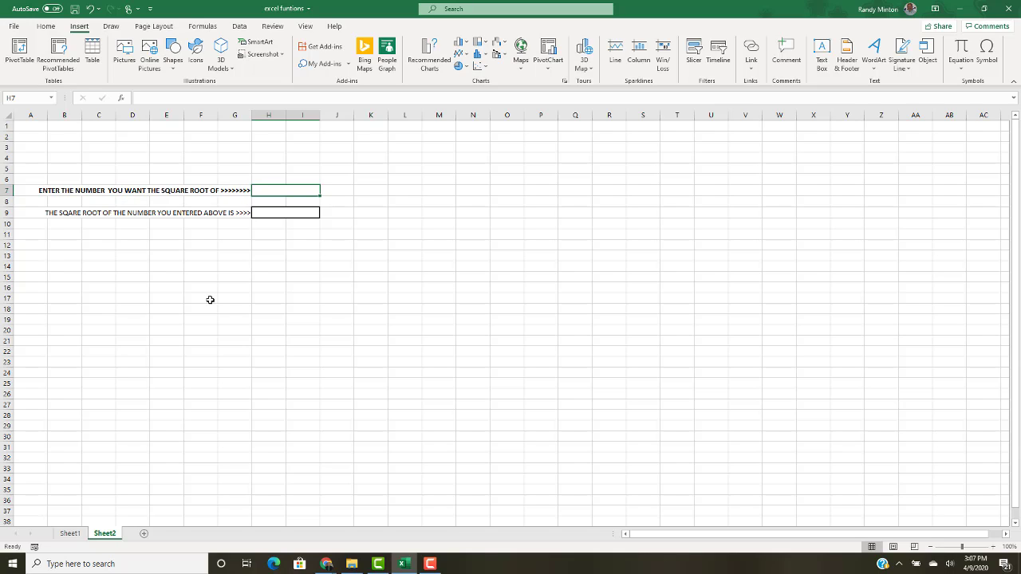
text(121)
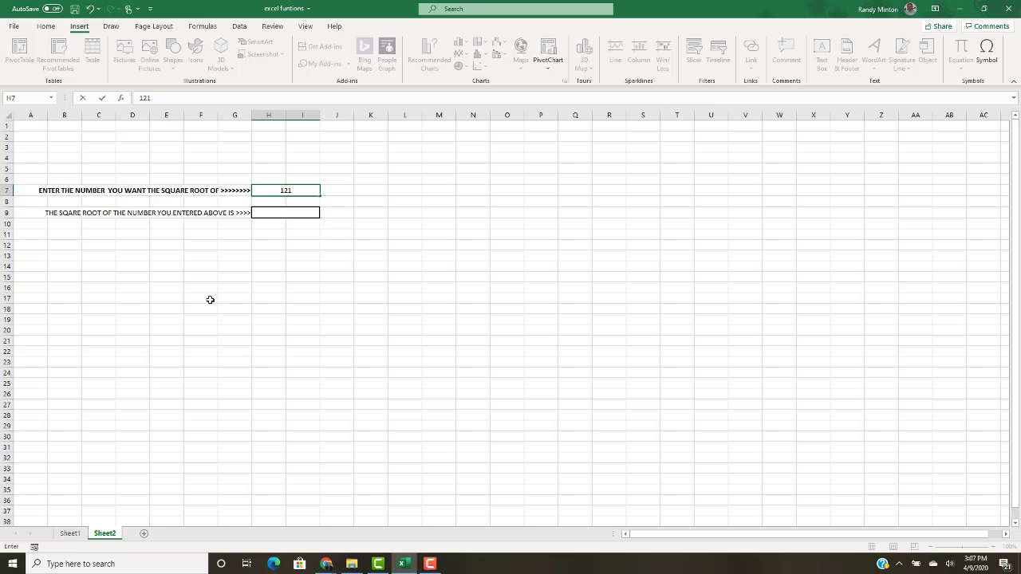
key(Return)
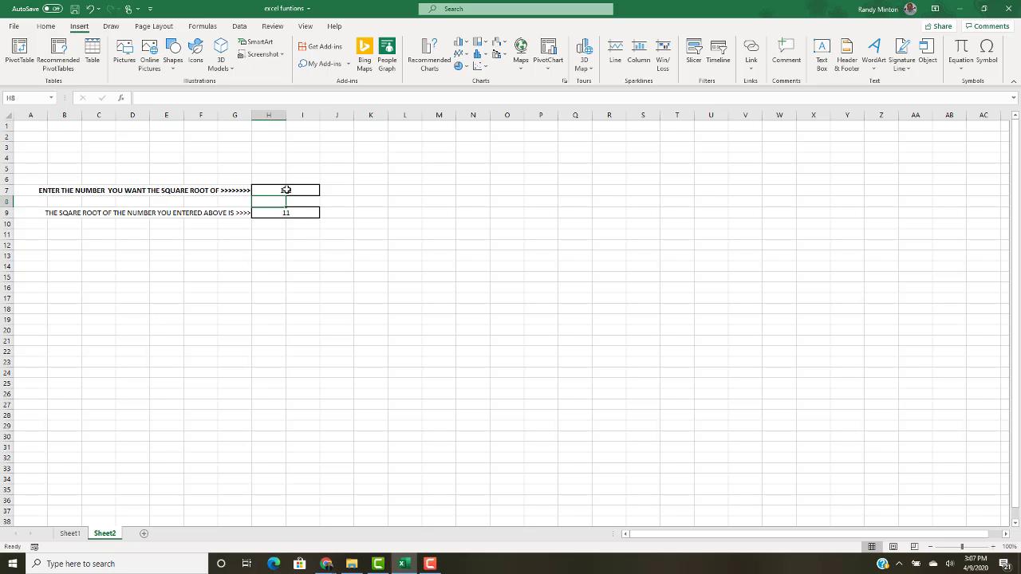
click(288, 191)
text(49)
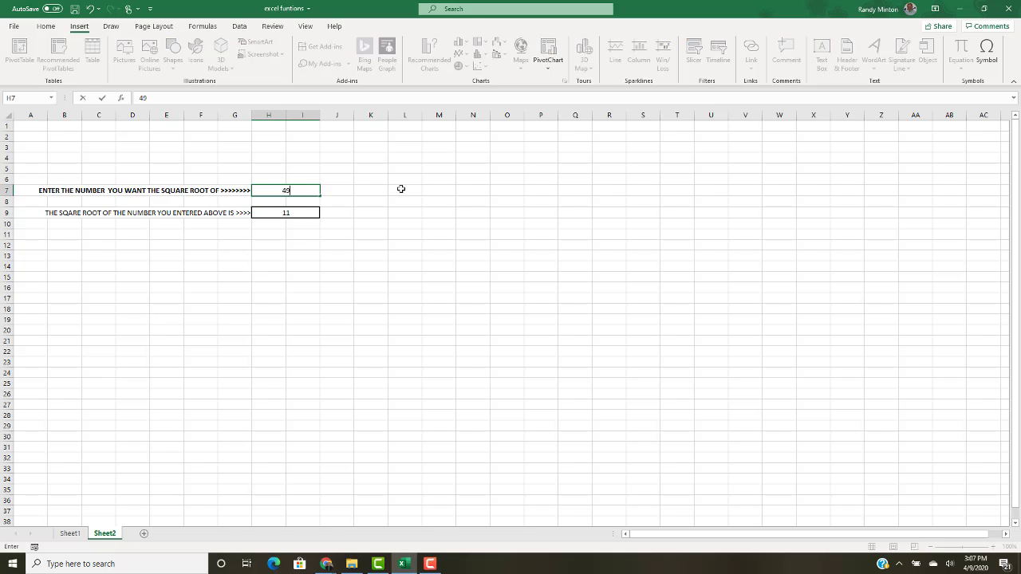
key(Return)
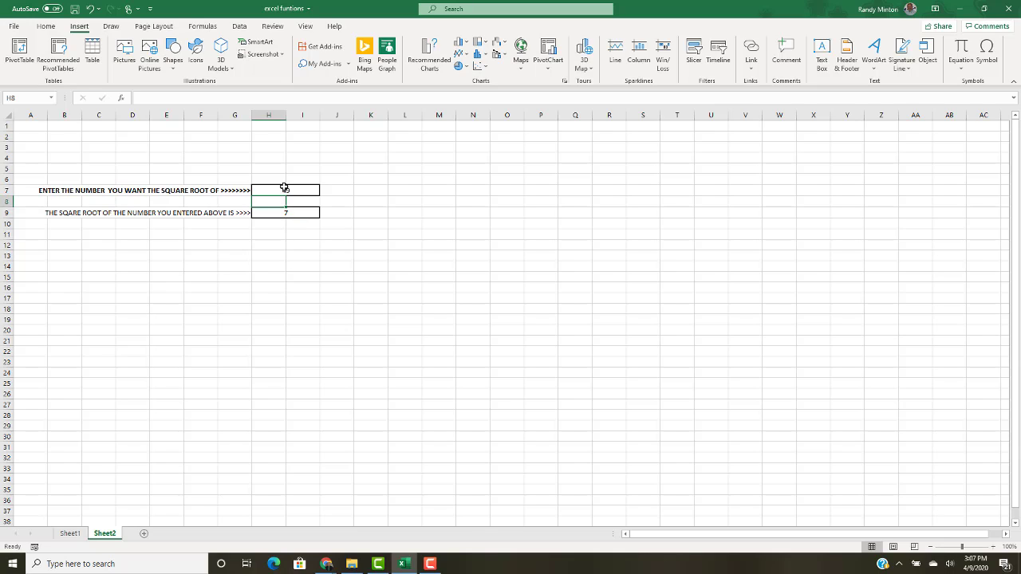
Set the number in cell H7 of Sheet2 to 1000 and return to Sheet1.
click(284, 189)
text(11)
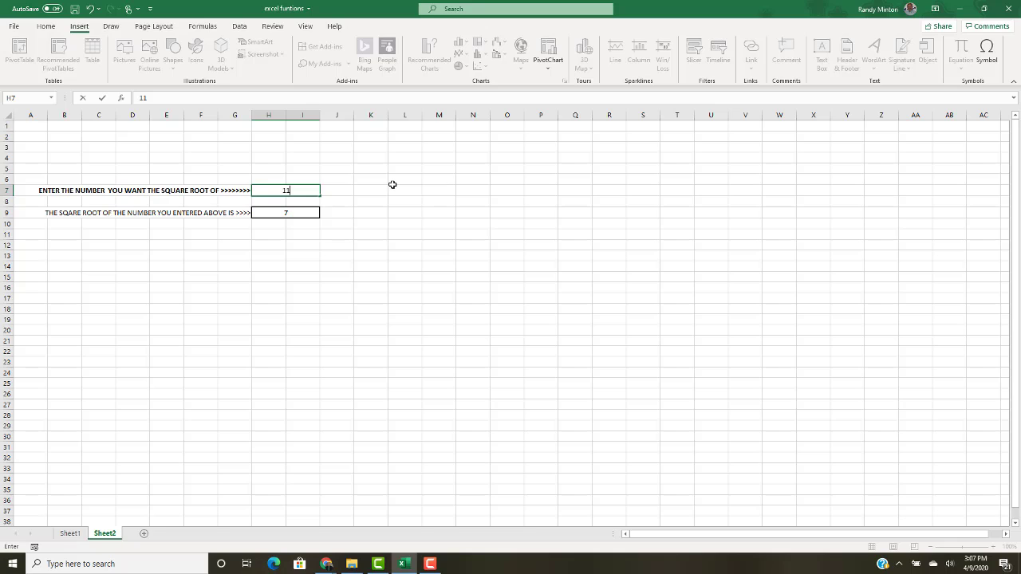
key(BackSpace)
text(000)
key(Return)
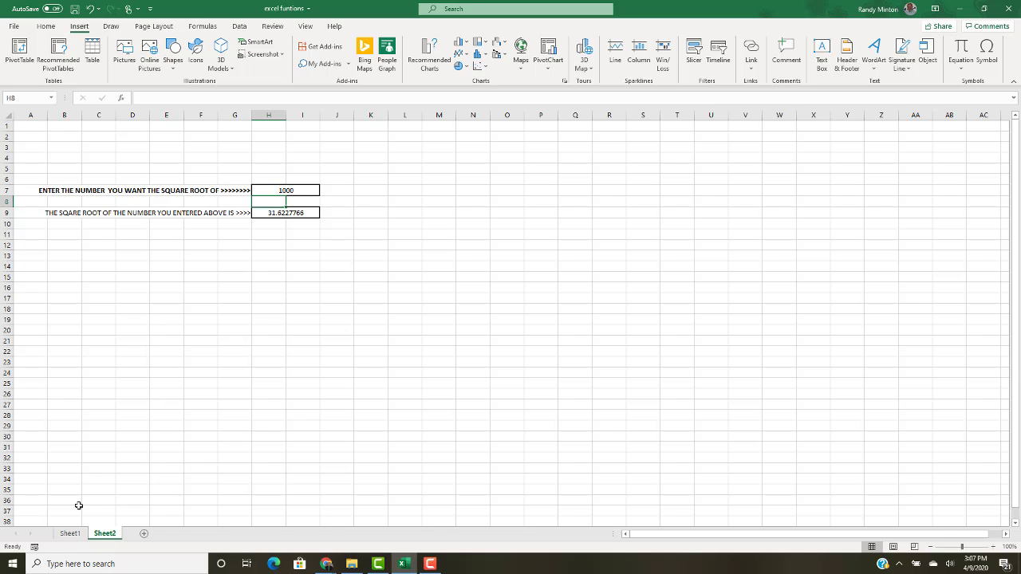
click(71, 534)
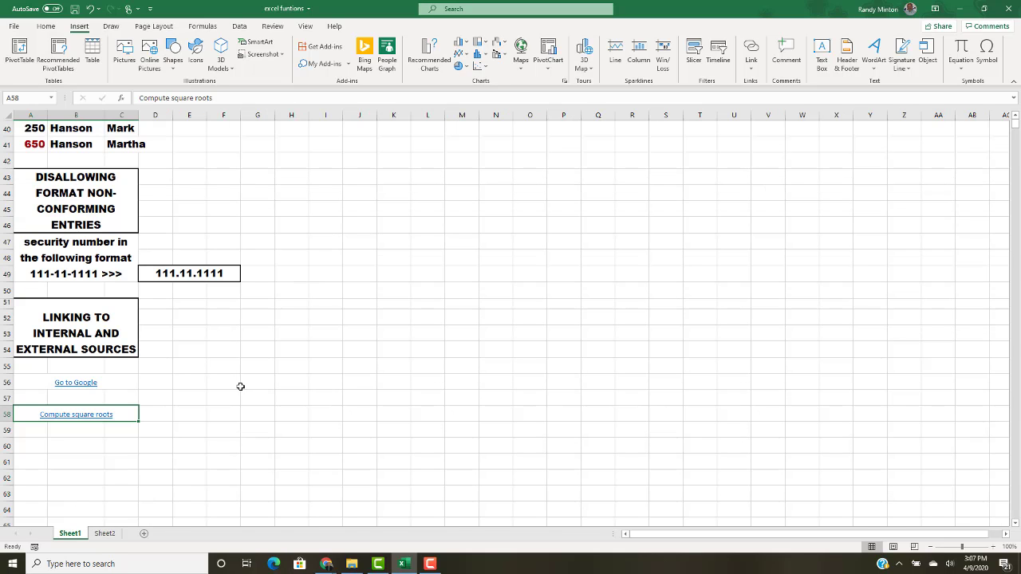